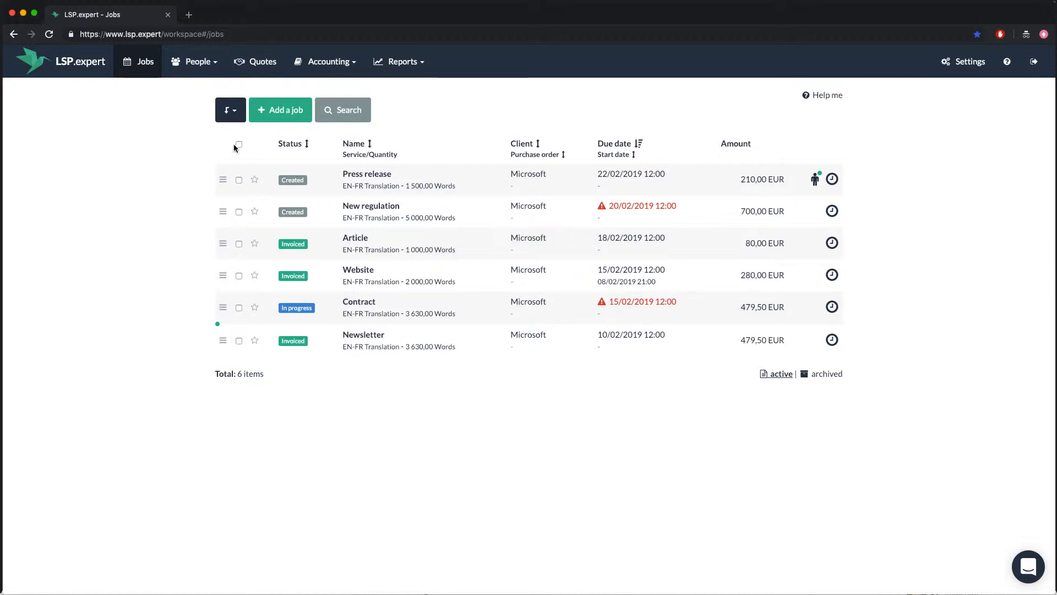
# - Start a new job named "Annual report" for the client Microsoft
pyautogui.click(272, 117)
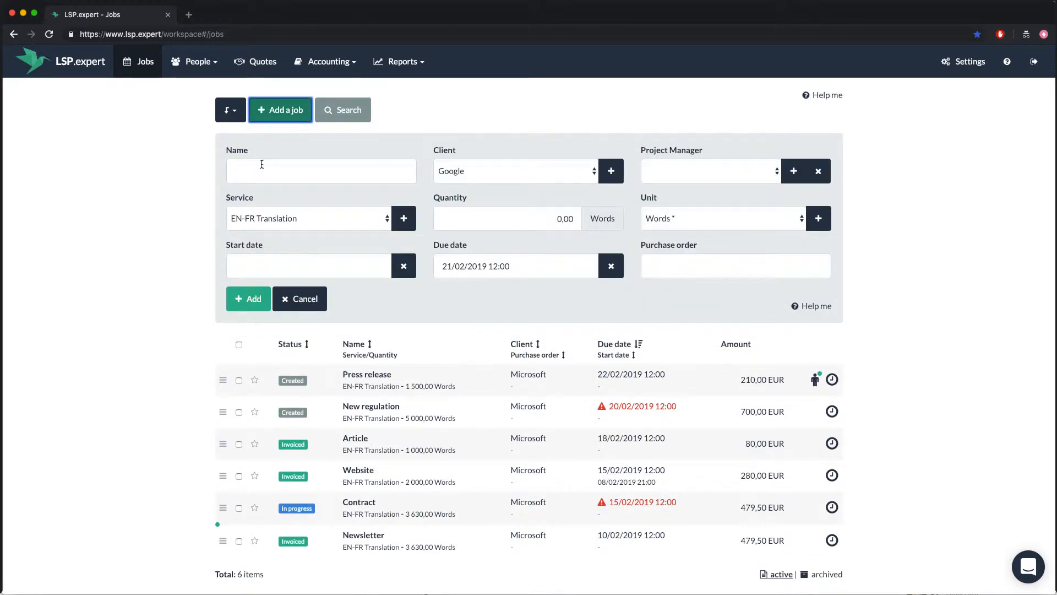
pyautogui.click(258, 173)
pyautogui.write('Annu')
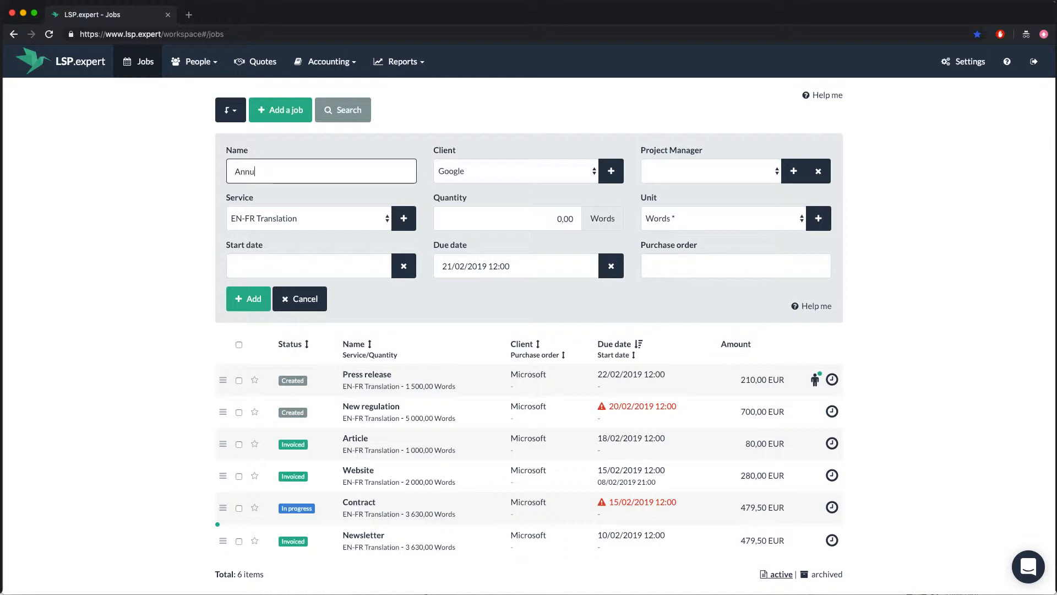
pyautogui.write('al report')
pyautogui.click(444, 179)
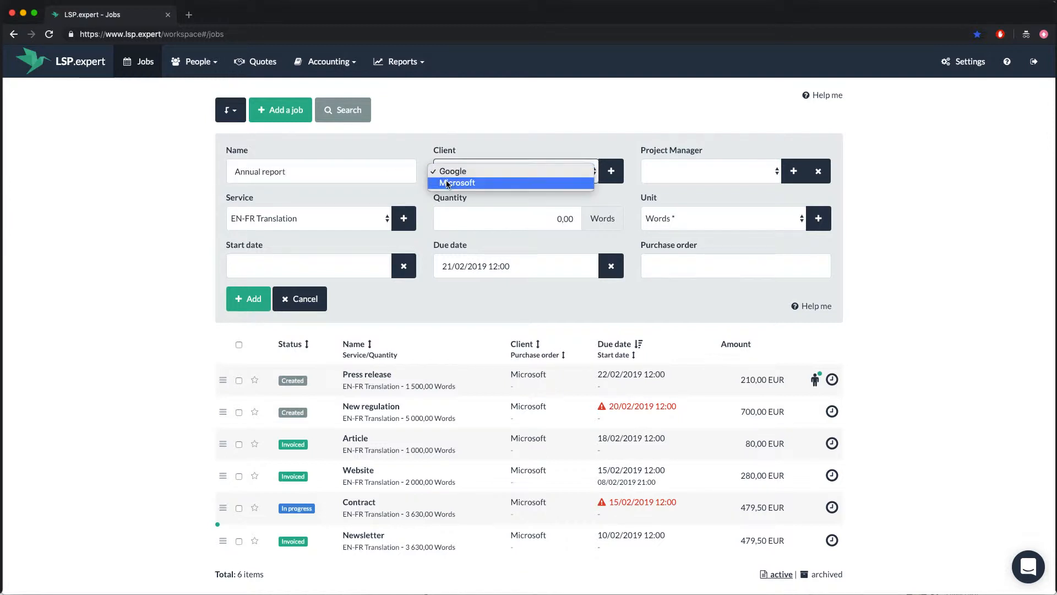
pyautogui.click(446, 181)
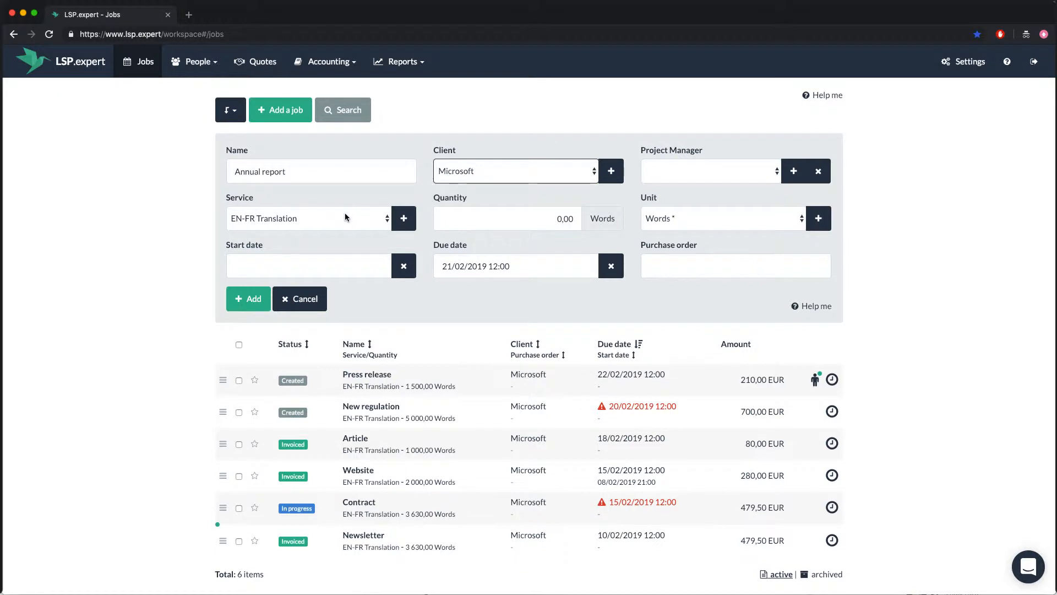
# - Set the new job's quantity to 5000 words and its due date to 28/02/2019, and add it
pyautogui.click(493, 218)
pyautogui.write('5')
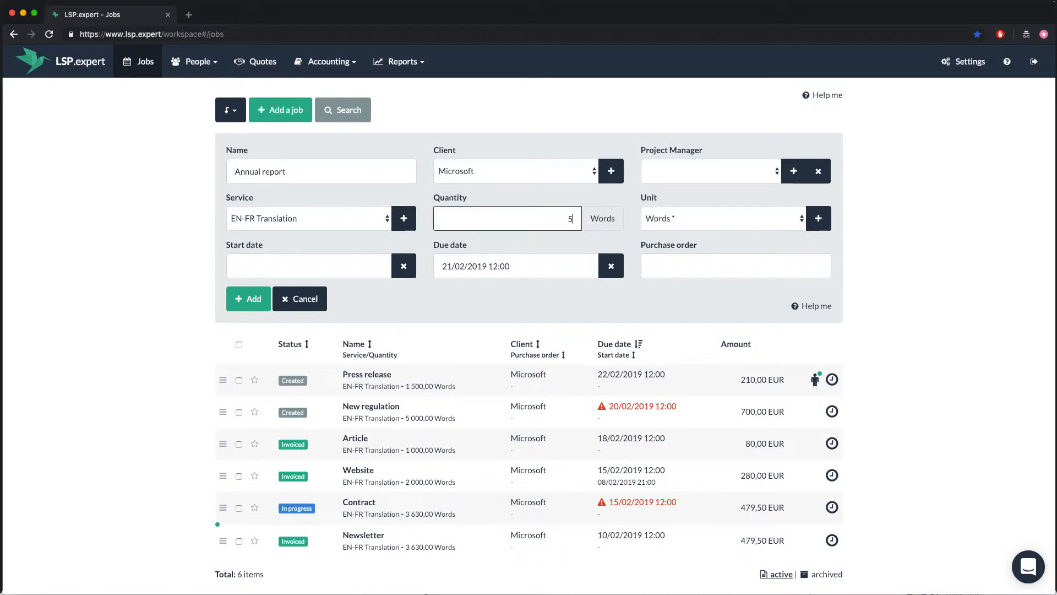
pyautogui.write('000')
pyautogui.click(510, 262)
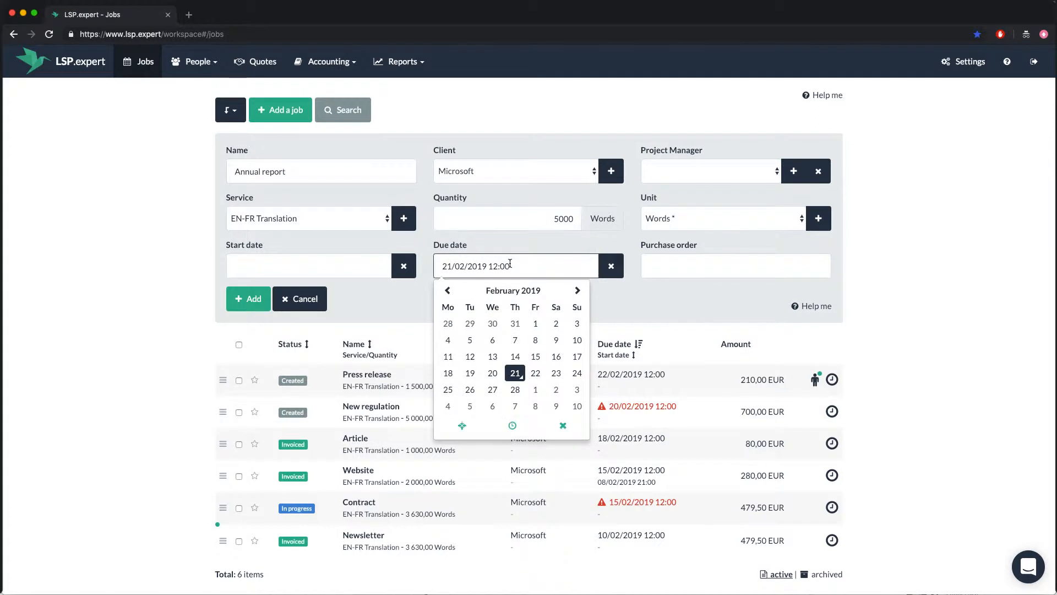
pyautogui.click(515, 390)
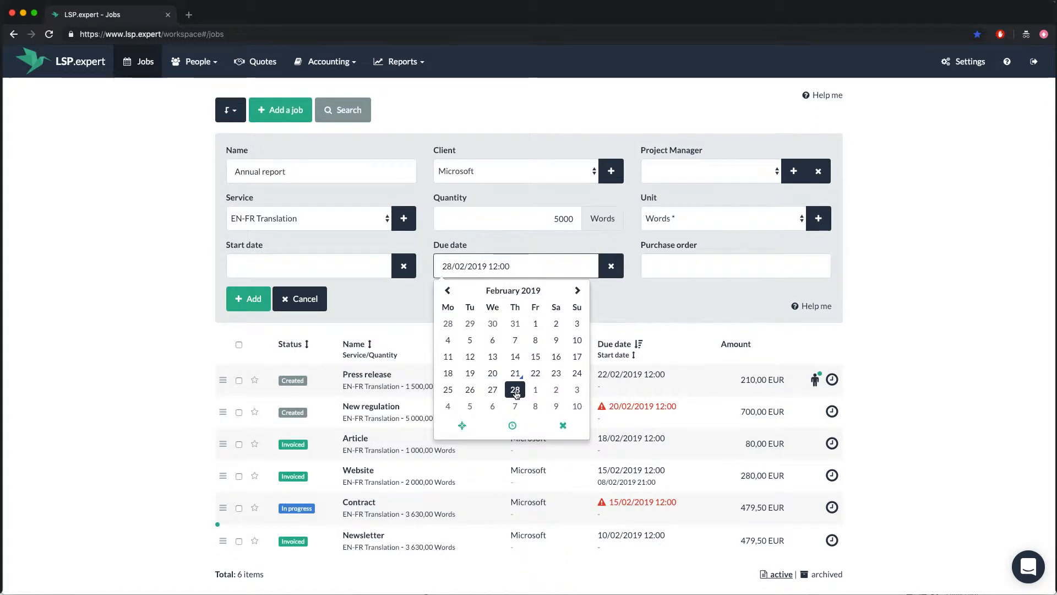
pyautogui.click(259, 302)
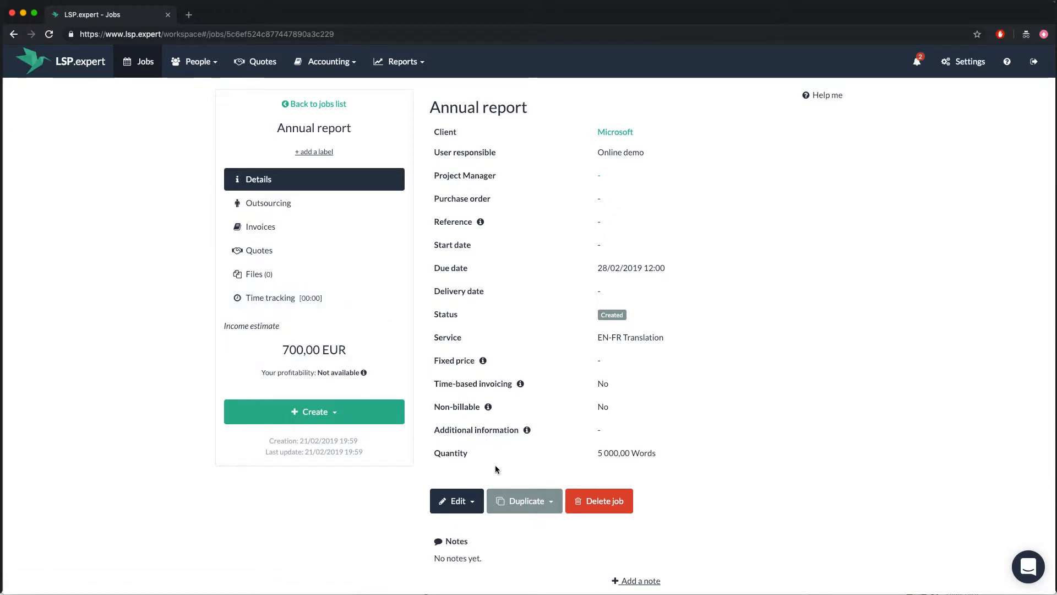
# - Duplicate the Annual report job into a new group, using a new service named "EN-NL Translation"
pyautogui.click(511, 499)
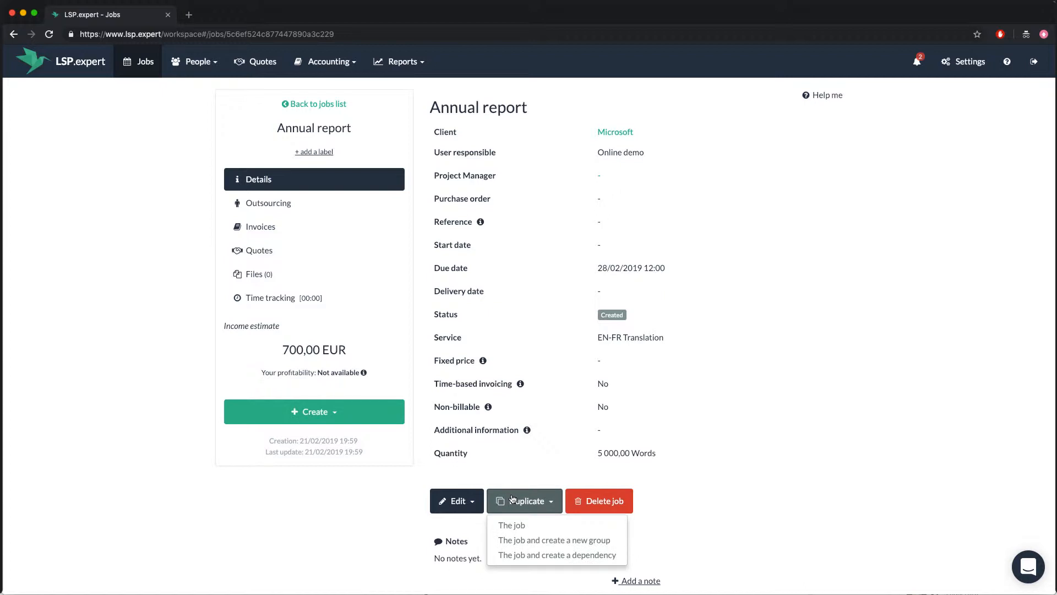
pyautogui.click(523, 540)
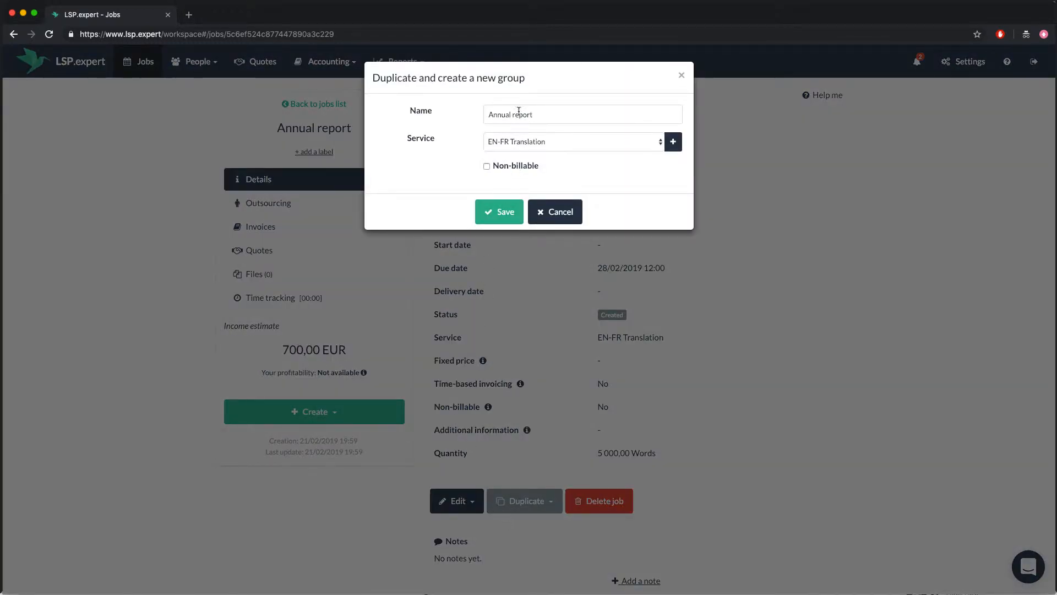
pyautogui.click(530, 142)
pyautogui.click(531, 141)
pyautogui.click(673, 143)
pyautogui.write('EN')
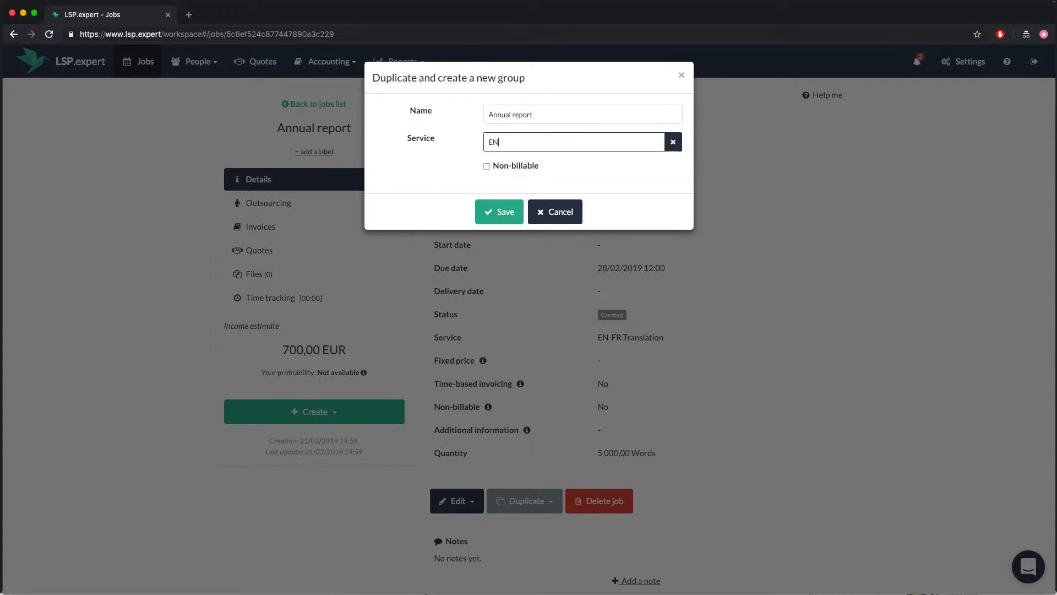
pyautogui.write('-NL Translation')
pyautogui.click(509, 205)
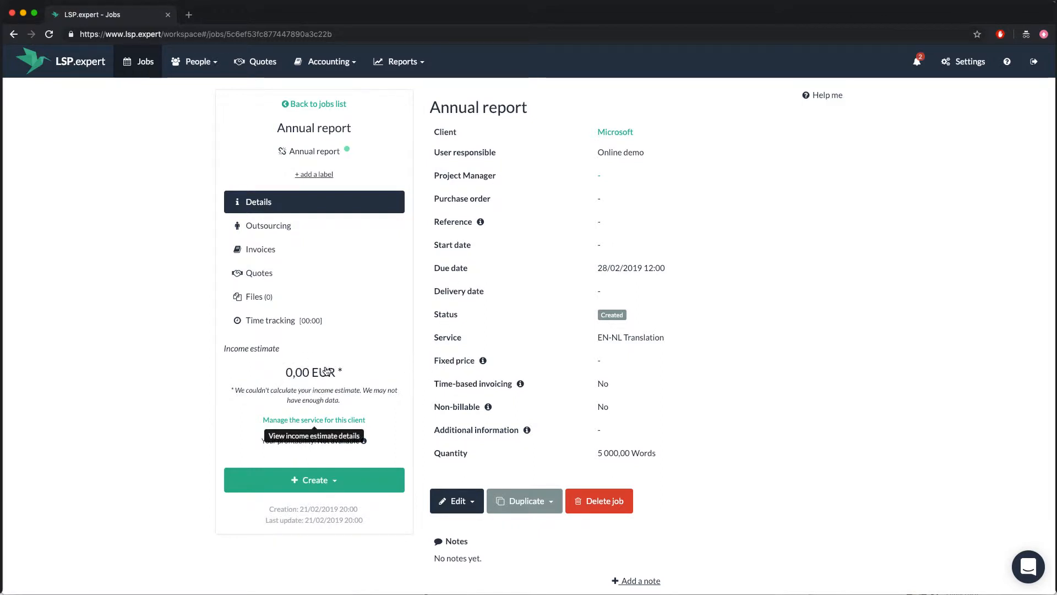
# - Set the unit cost of the EN-NL Translation service to 0,15 in the job's income estimate
pyautogui.click(333, 423)
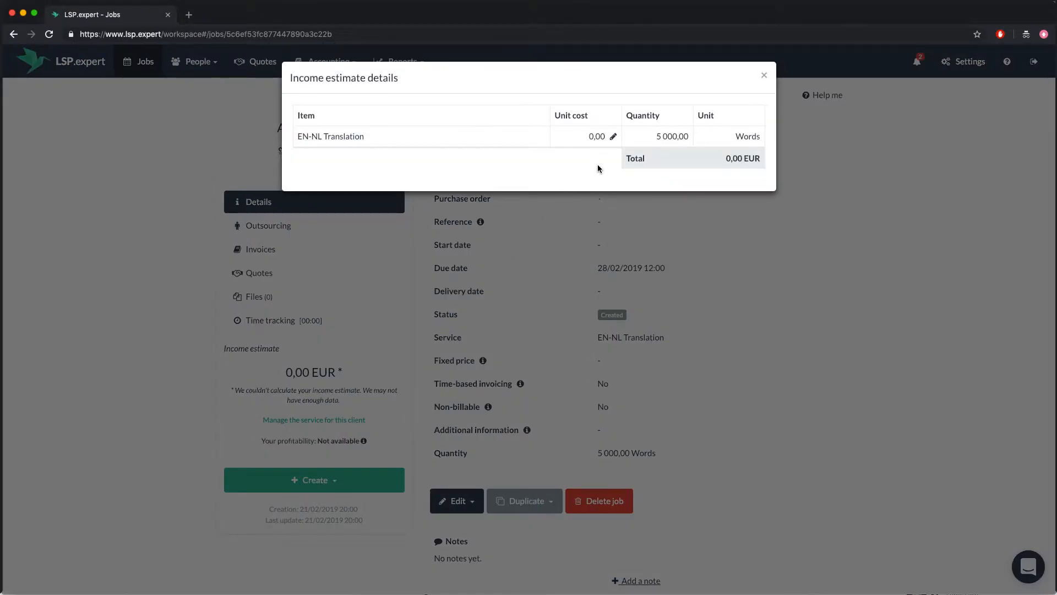
pyautogui.click(613, 136)
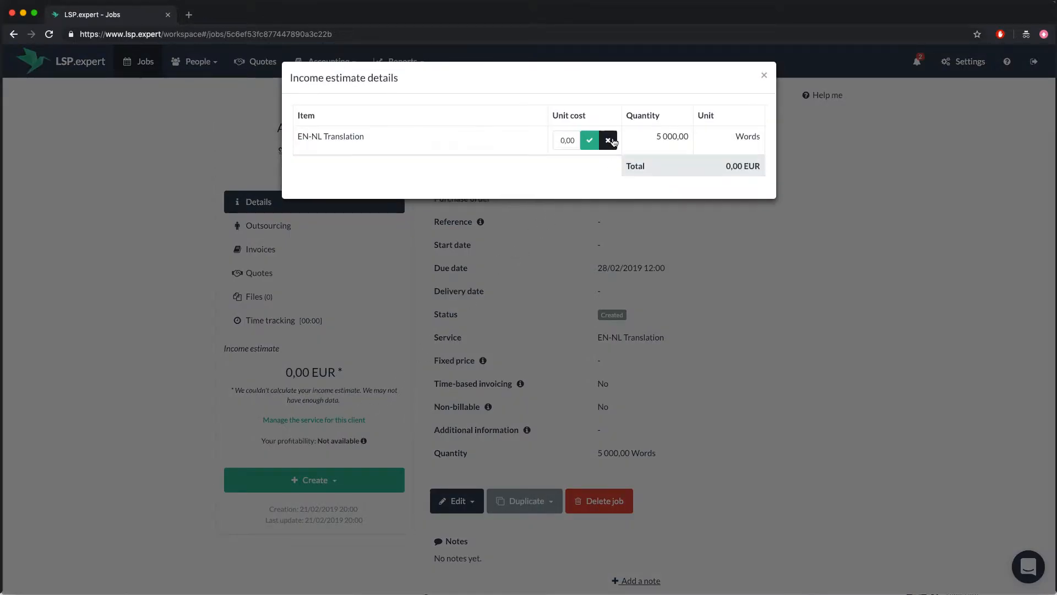
pyautogui.doubleClick(570, 140)
pyautogui.press('BackSpace')
pyautogui.write('0,15')
pyautogui.click(589, 140)
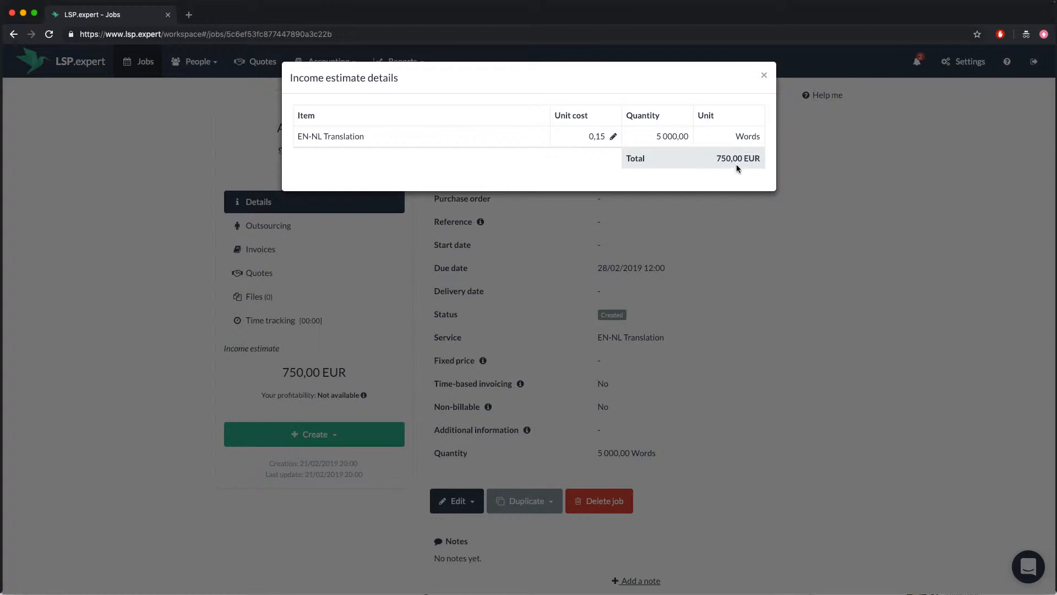
pyautogui.click(764, 74)
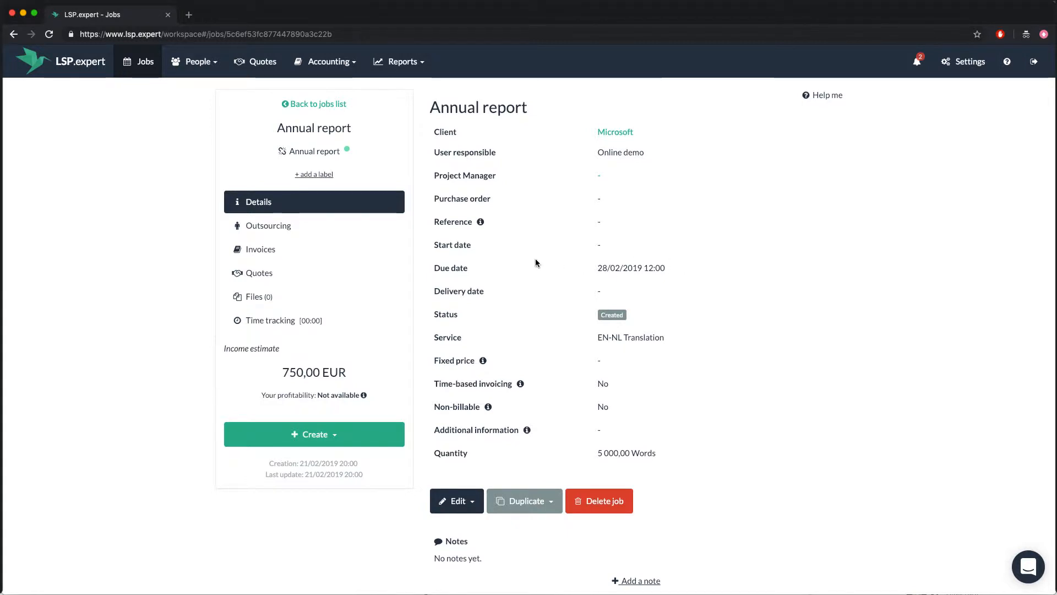
# - From the group, open the EN-FR Translation job and duplicate it as a non-billable dependency with a new service named "Revision"
pyautogui.click(324, 153)
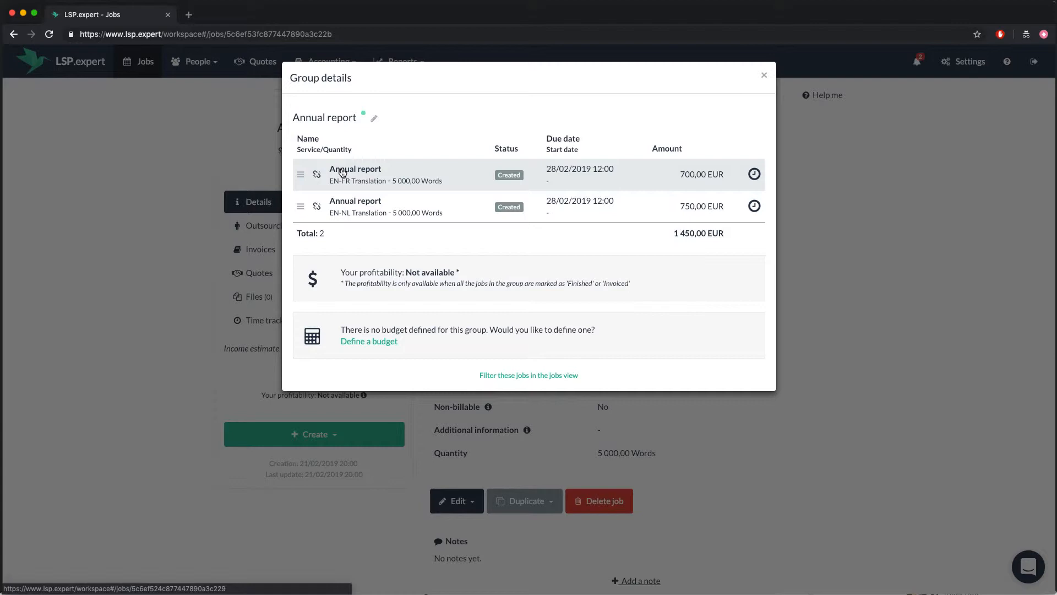
pyautogui.click(342, 173)
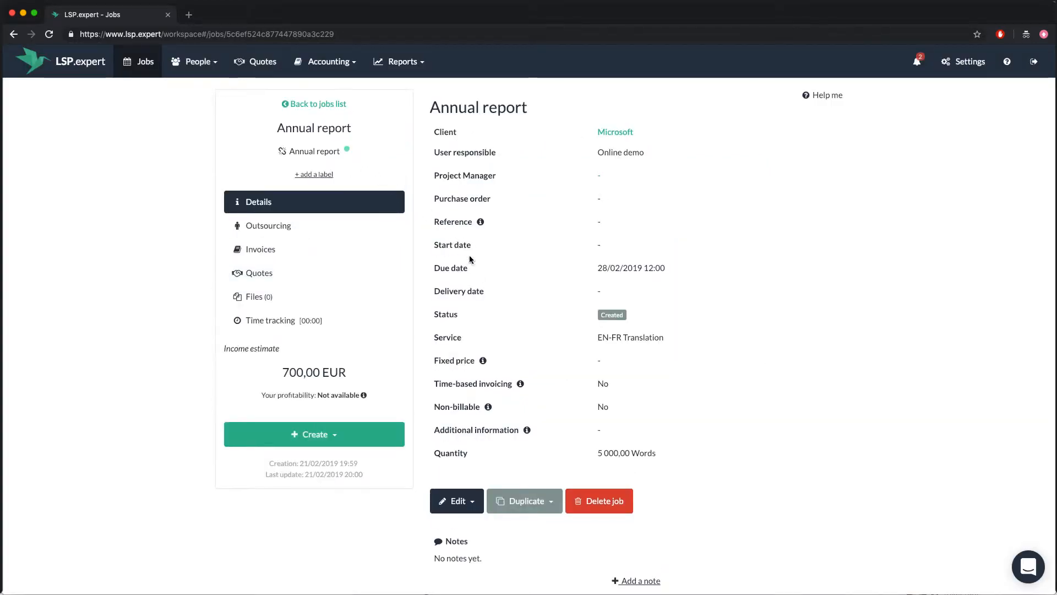
pyautogui.click(519, 504)
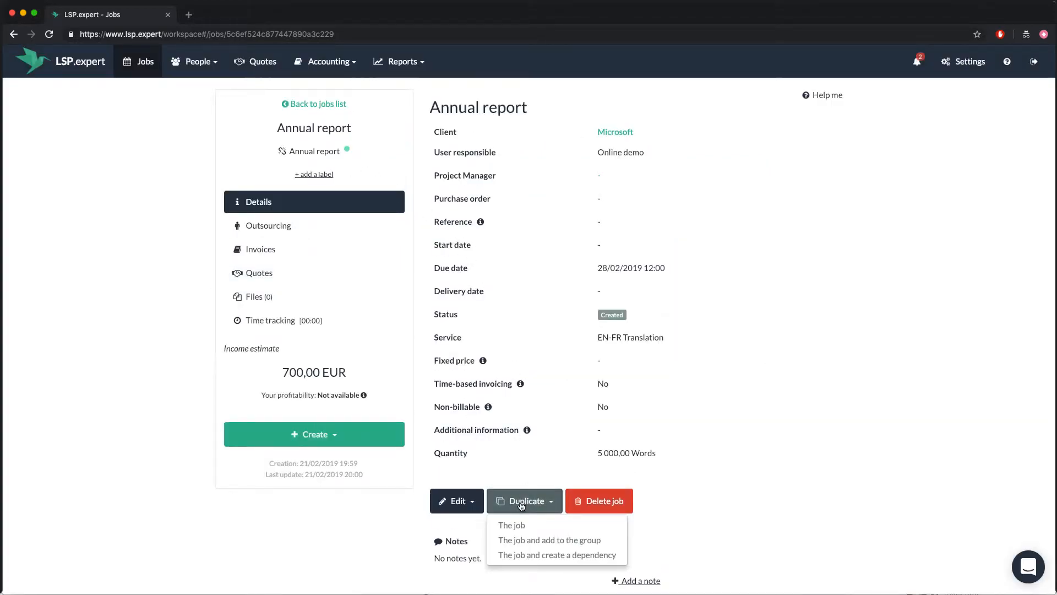
pyautogui.click(546, 555)
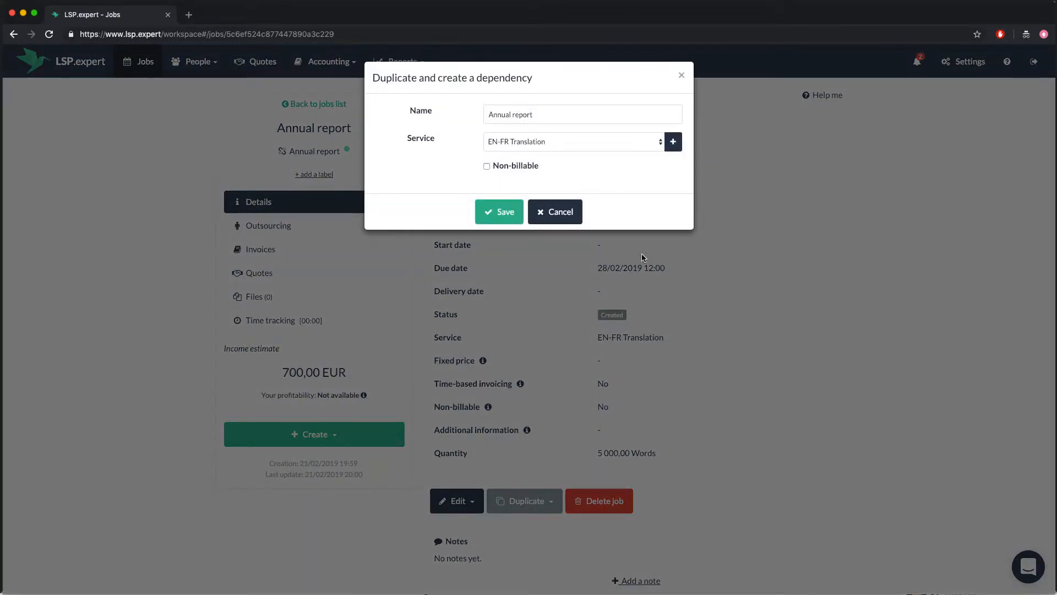
pyautogui.click(533, 166)
pyautogui.click(572, 145)
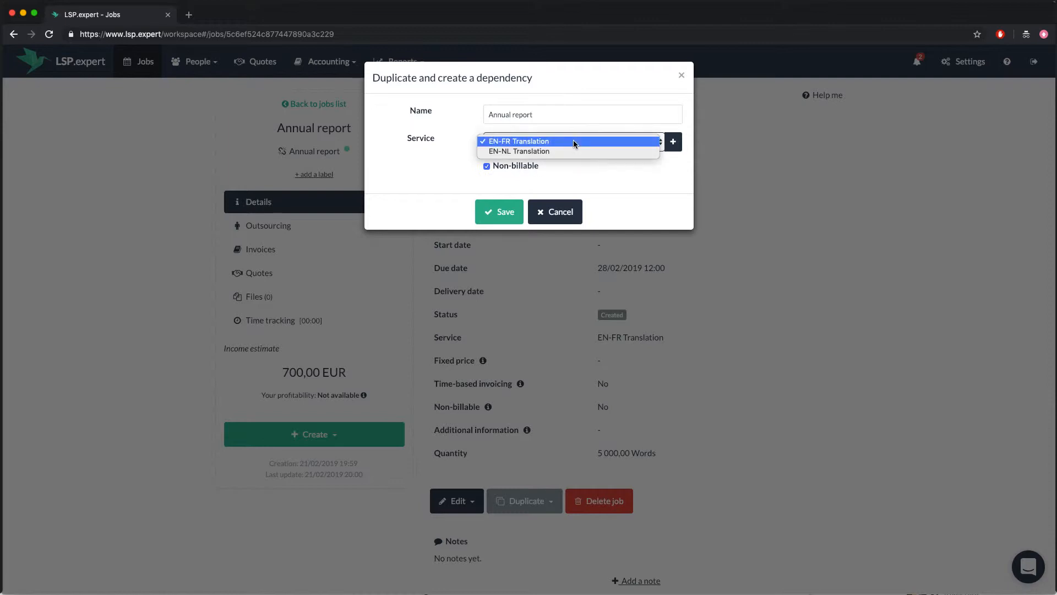
pyautogui.click(580, 132)
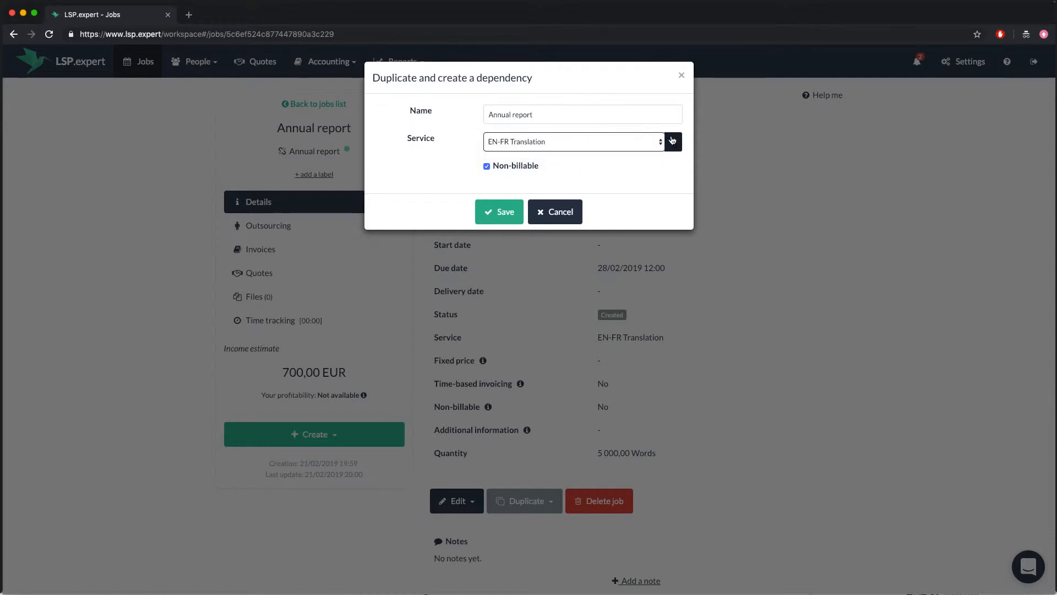
pyautogui.click(673, 142)
pyautogui.click(612, 138)
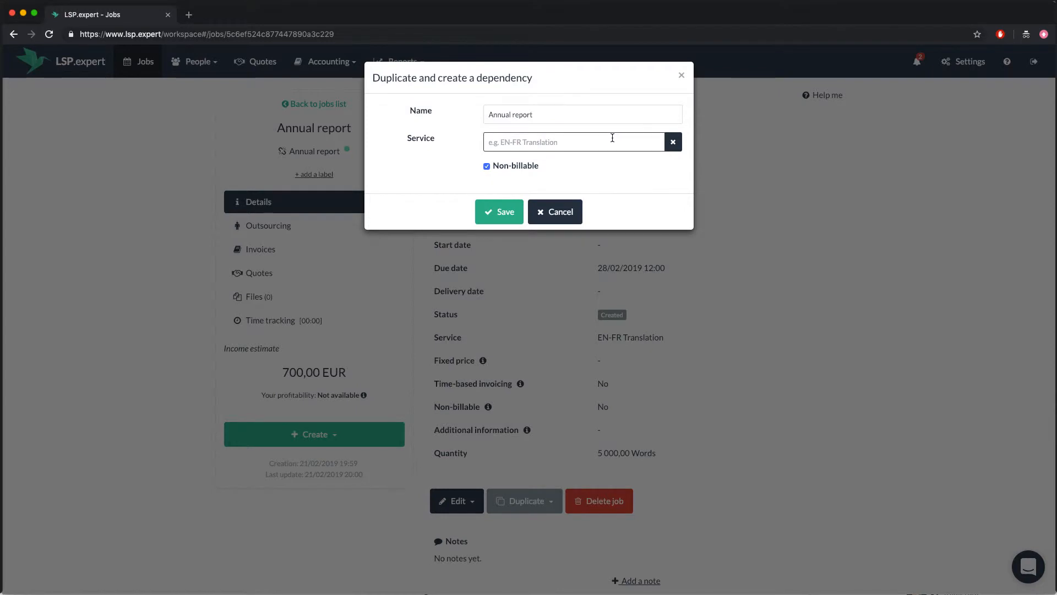
pyautogui.write('Revision')
pyautogui.click(503, 212)
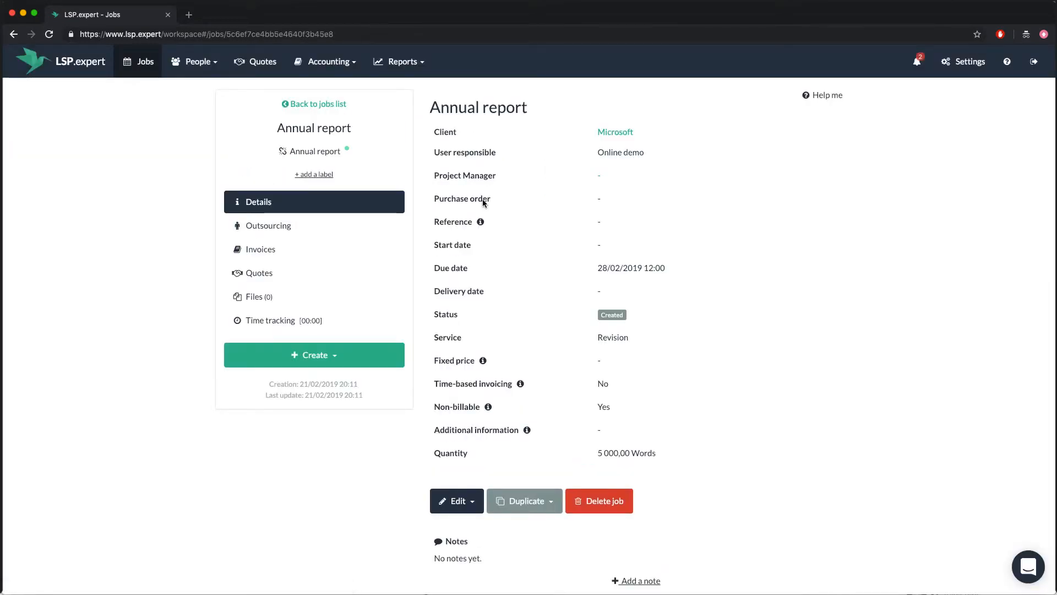
# - From the group, open the EN-NL Translation job and duplicate it as a non-billable dependency with the existing Revision service
pyautogui.click(331, 155)
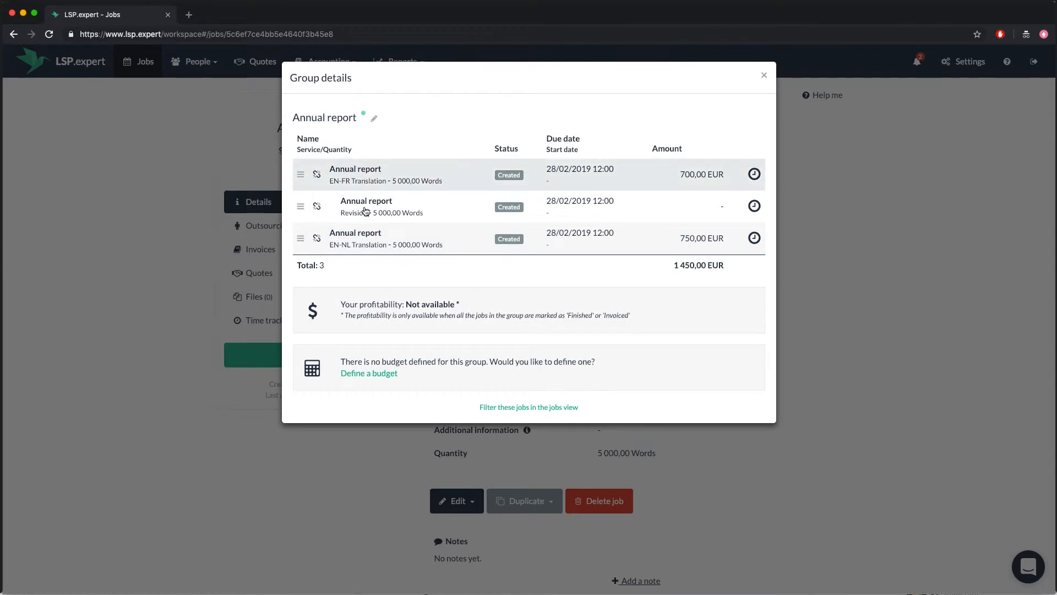
pyautogui.click(367, 238)
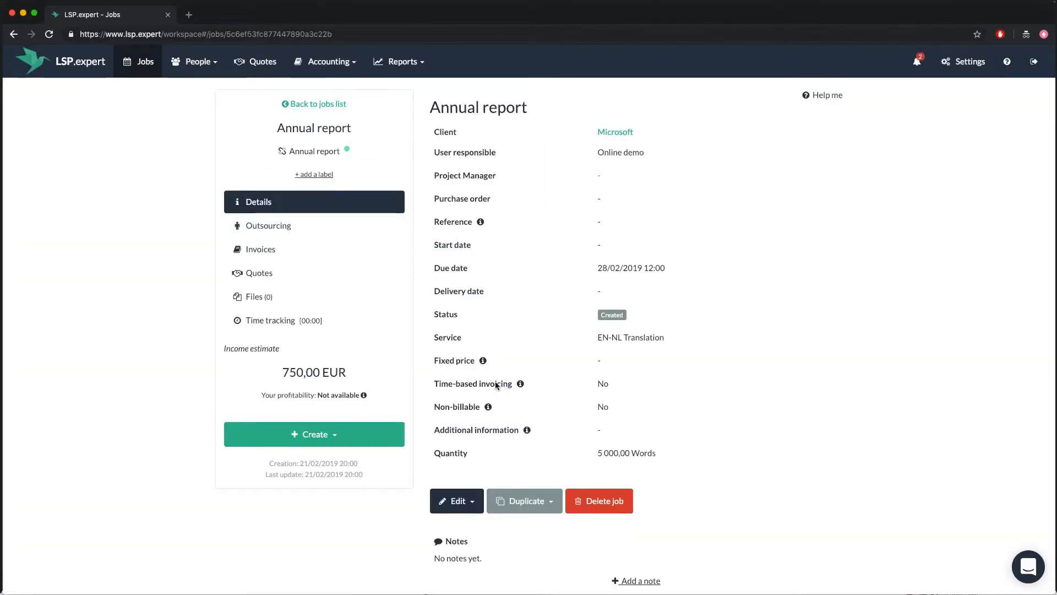
pyautogui.click(526, 496)
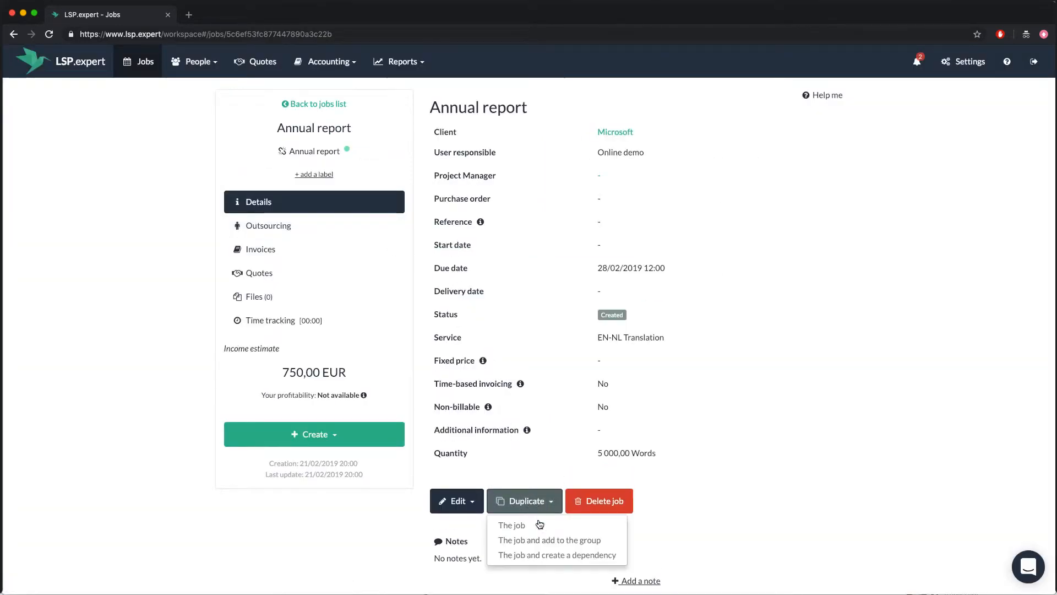
pyautogui.click(538, 555)
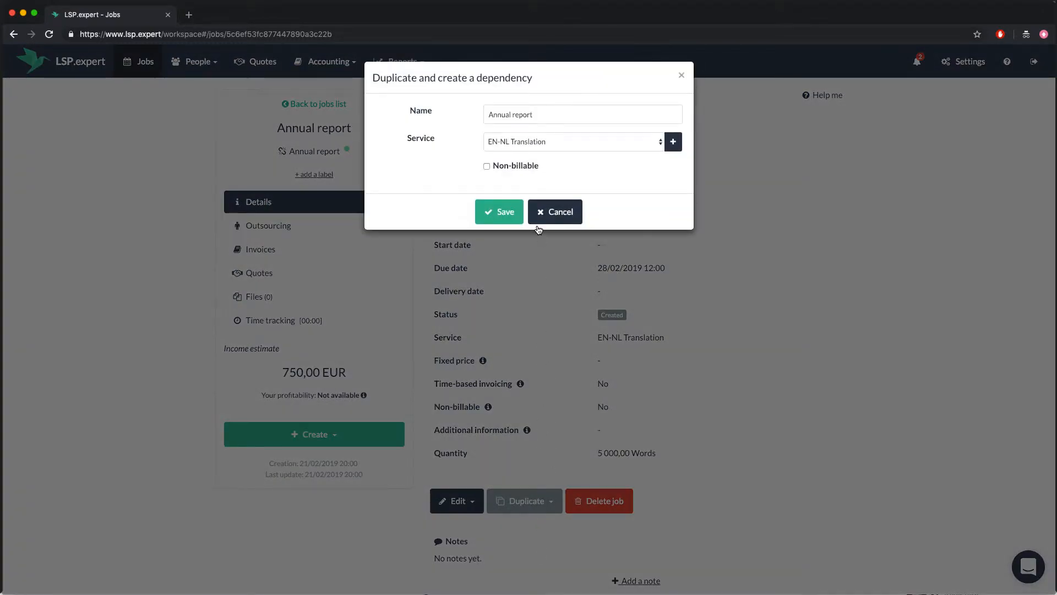
pyautogui.click(519, 166)
pyautogui.click(519, 142)
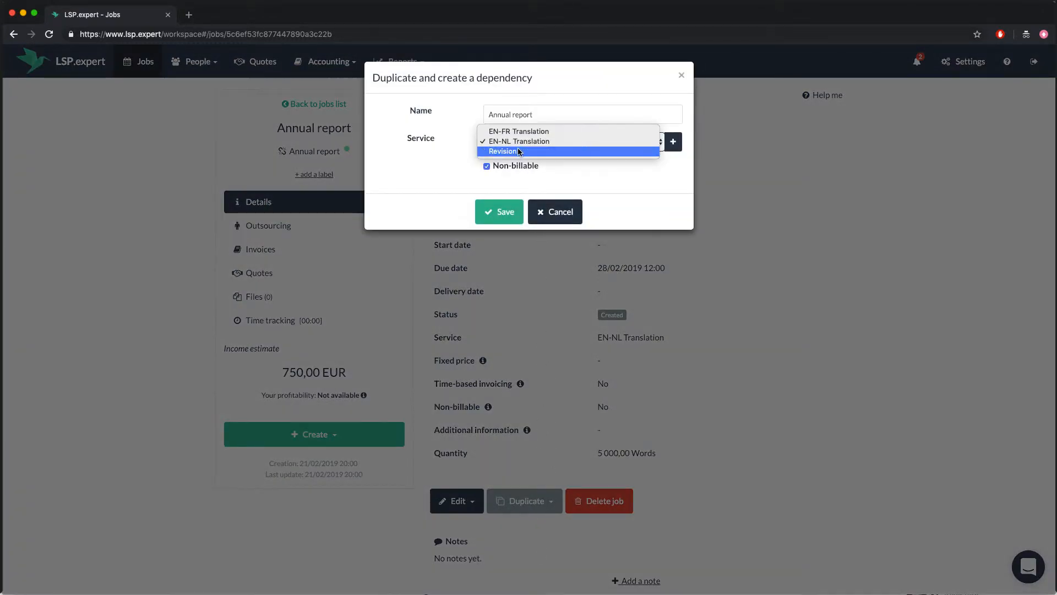
pyautogui.click(519, 151)
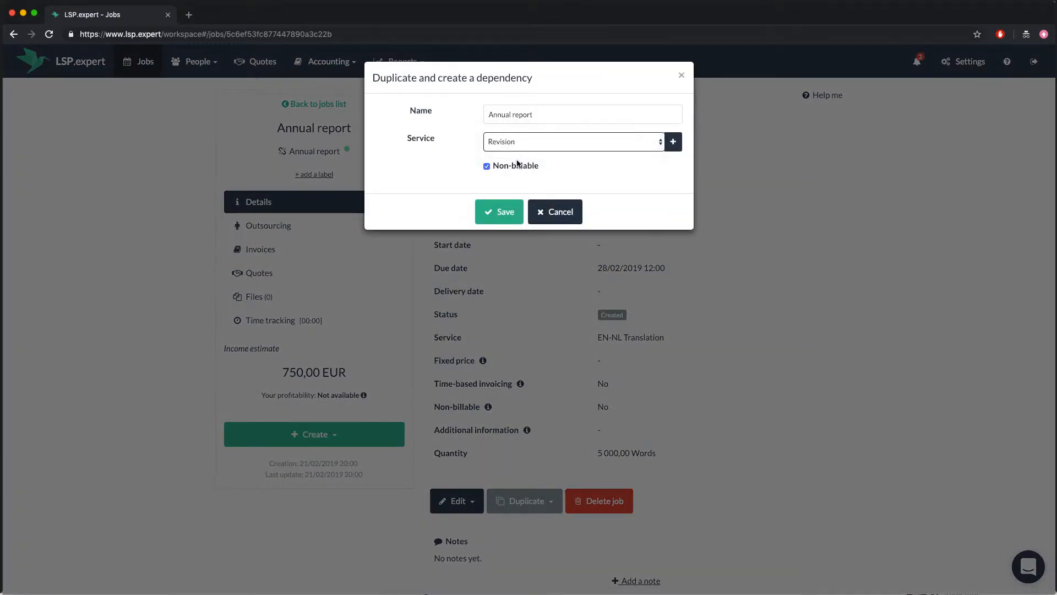
pyautogui.click(506, 212)
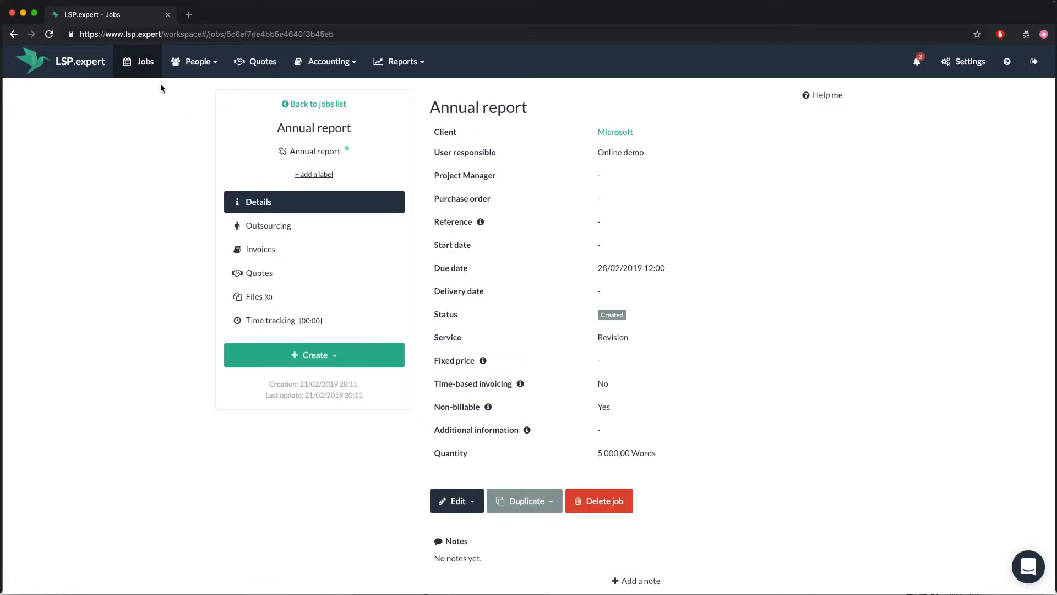
# - From the jobs list, open the Annual report group and remove the Revision job under EN-NL Translation from it
pyautogui.click(149, 66)
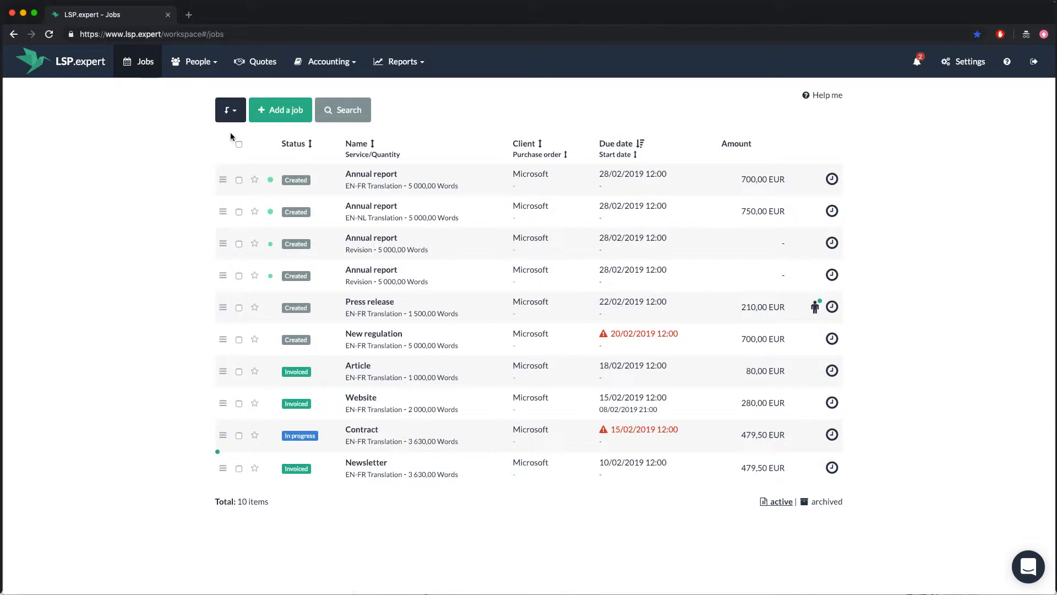
pyautogui.click(272, 180)
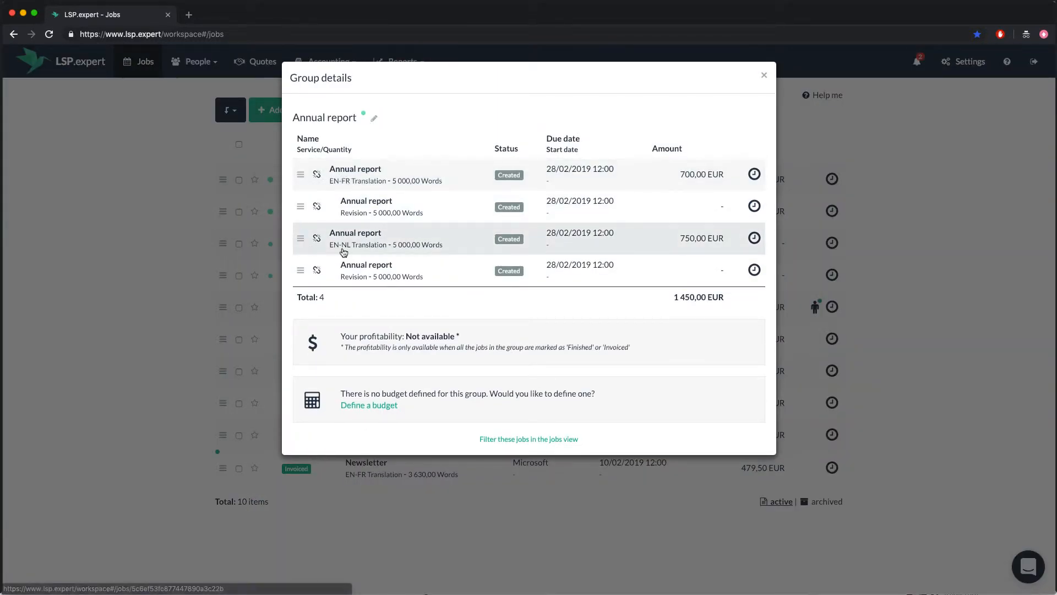
pyautogui.click(317, 270)
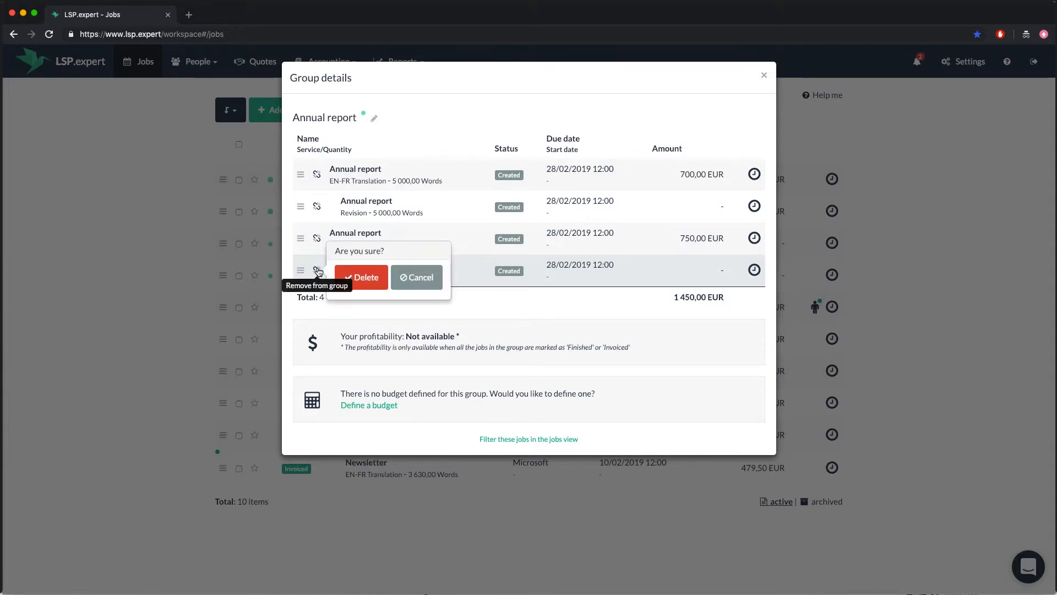
pyautogui.click(346, 275)
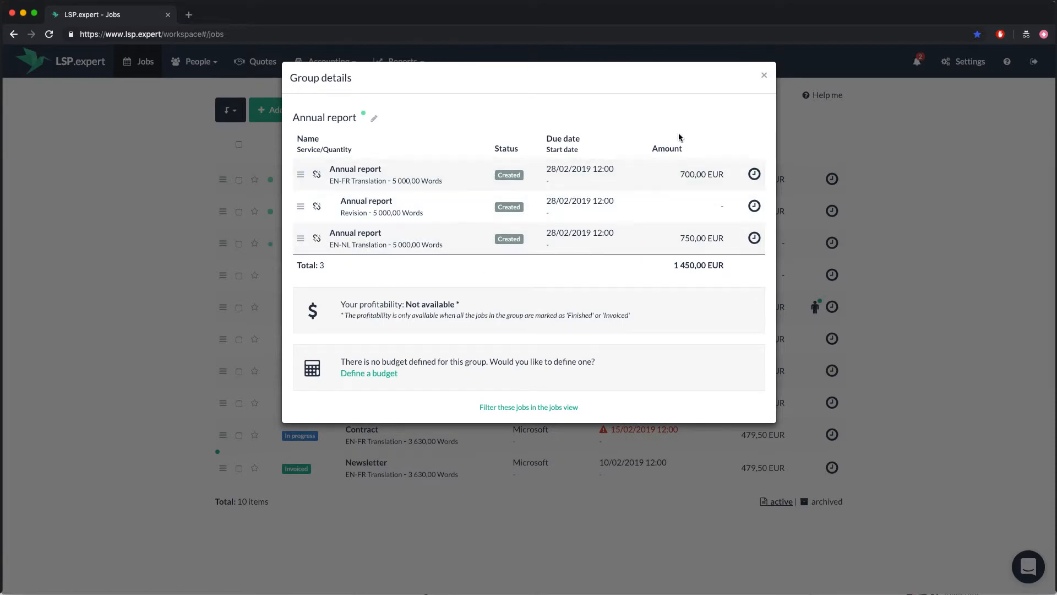
# - Add the ungrouped Revision job back to the Annual report group and make it a dependency of the EN-NL Translation job
pyautogui.click(765, 78)
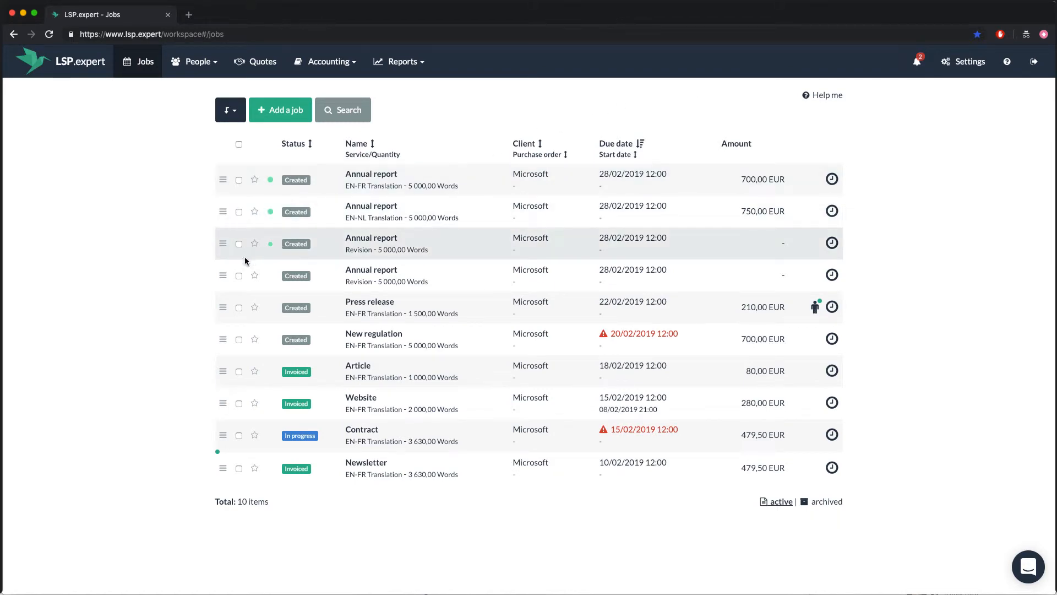
pyautogui.moveTo(222, 275); pyautogui.dragTo(263, 212)
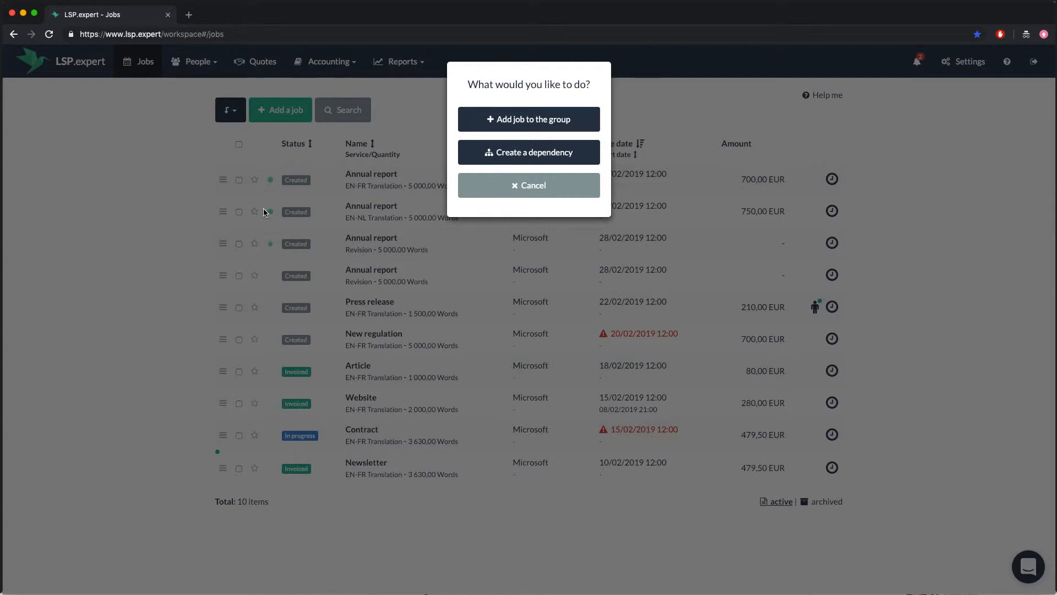
pyautogui.click(500, 118)
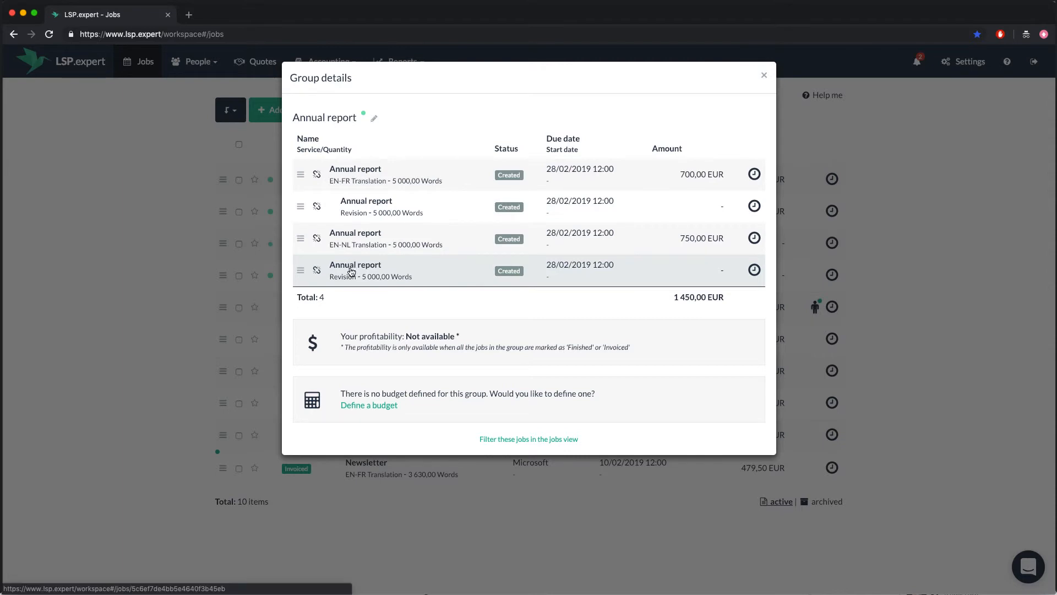
pyautogui.moveTo(345, 270); pyautogui.dragTo(368, 234)
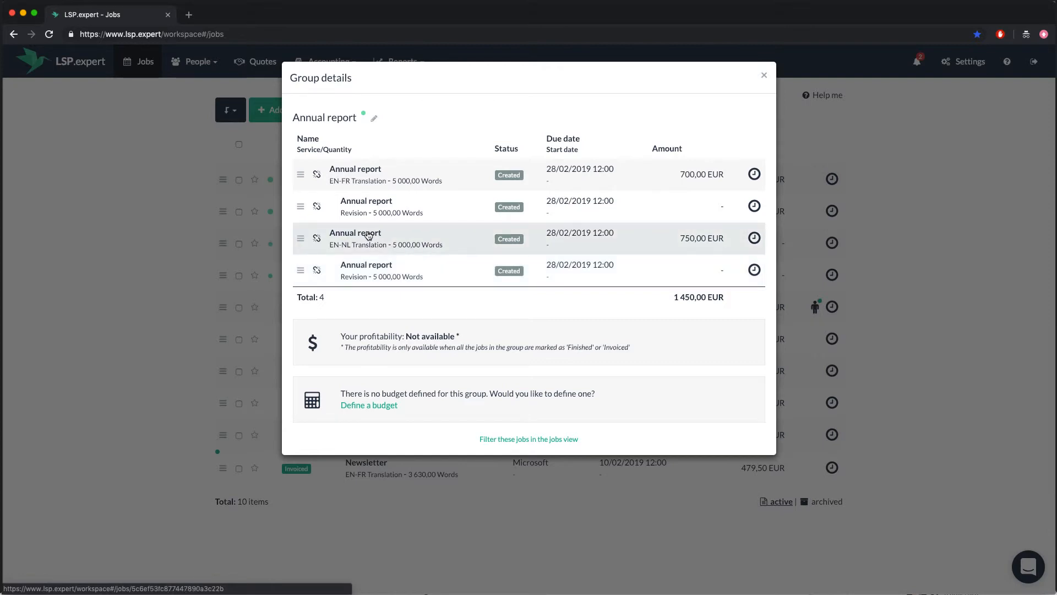
# - Change the Annual report group's colour to red, save it and return to the jobs list
pyautogui.click(375, 118)
pyautogui.click(374, 123)
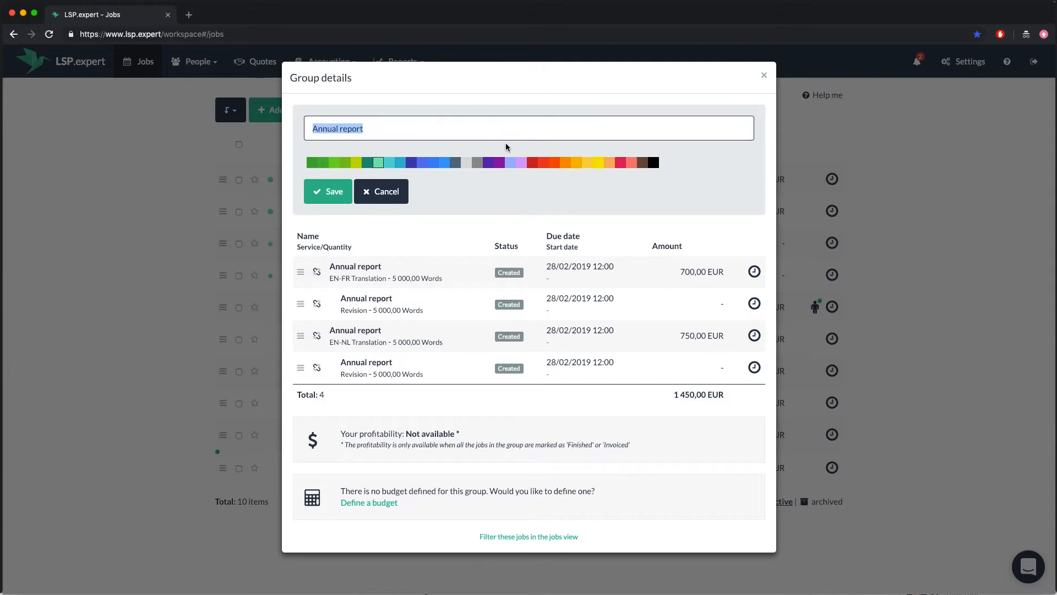
pyautogui.click(543, 163)
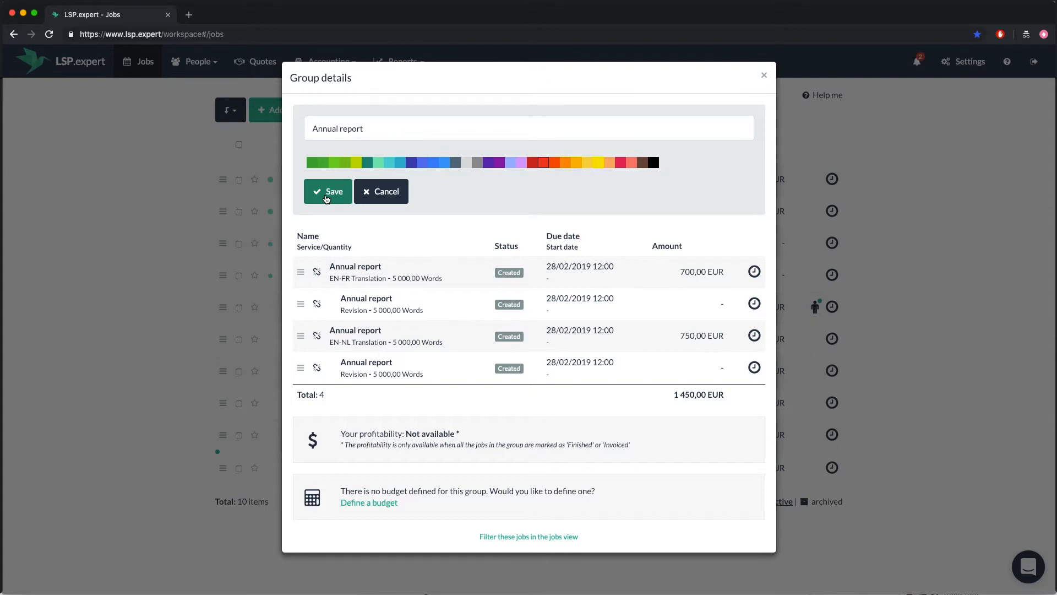
pyautogui.click(327, 198)
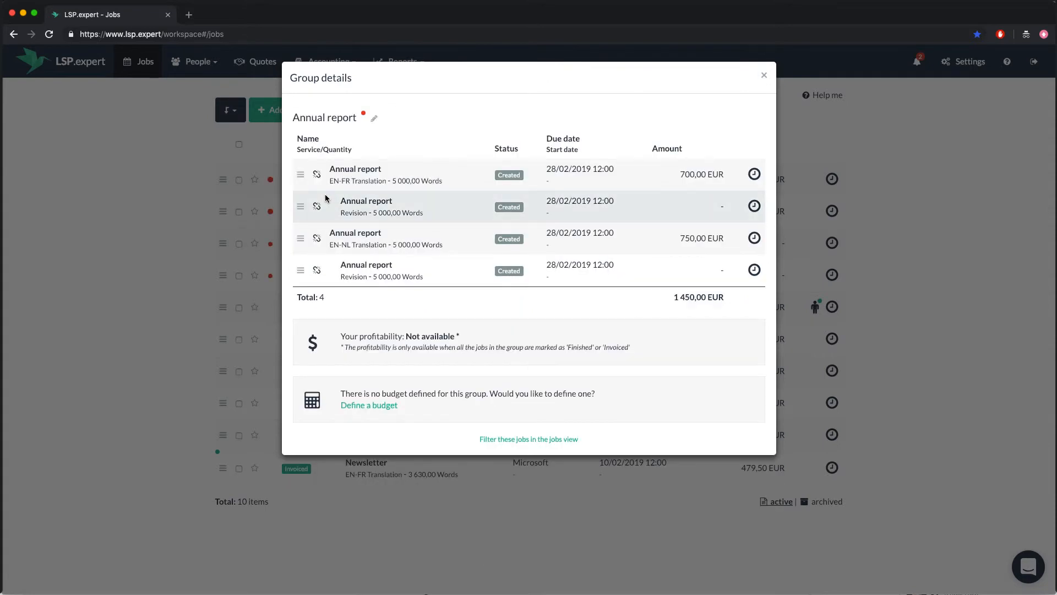
pyautogui.click(766, 77)
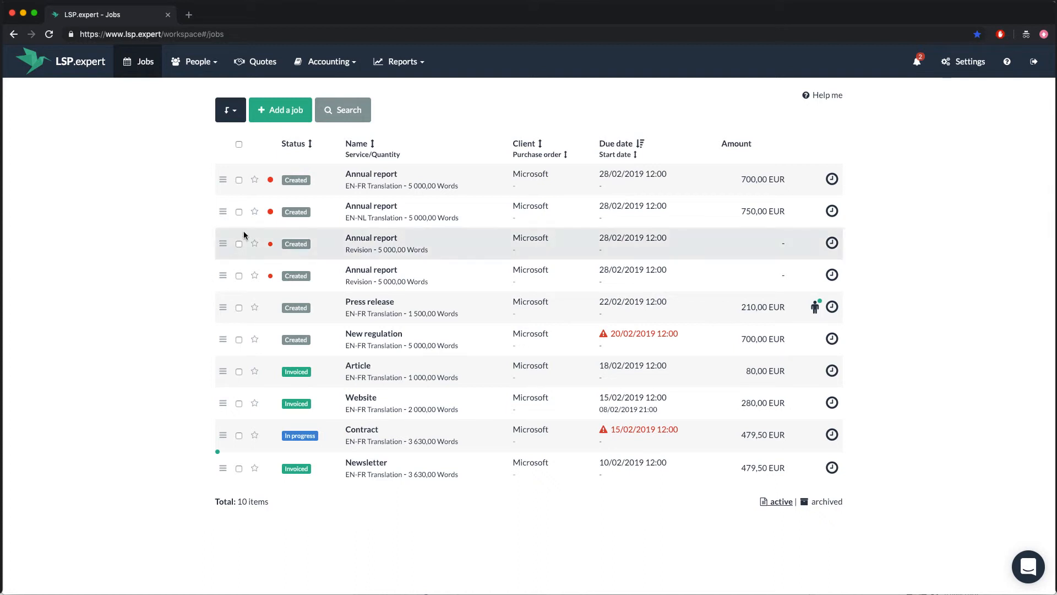
# - Outsource the EN-FR Translation job of the Annual report to the available four-star supplier
pyautogui.click(371, 176)
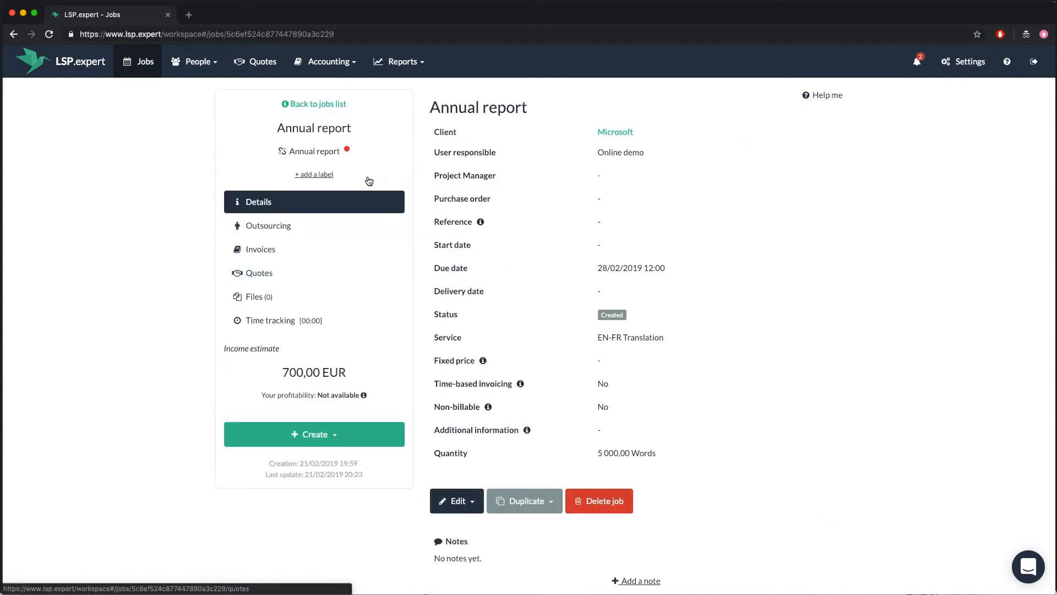
pyautogui.click(317, 226)
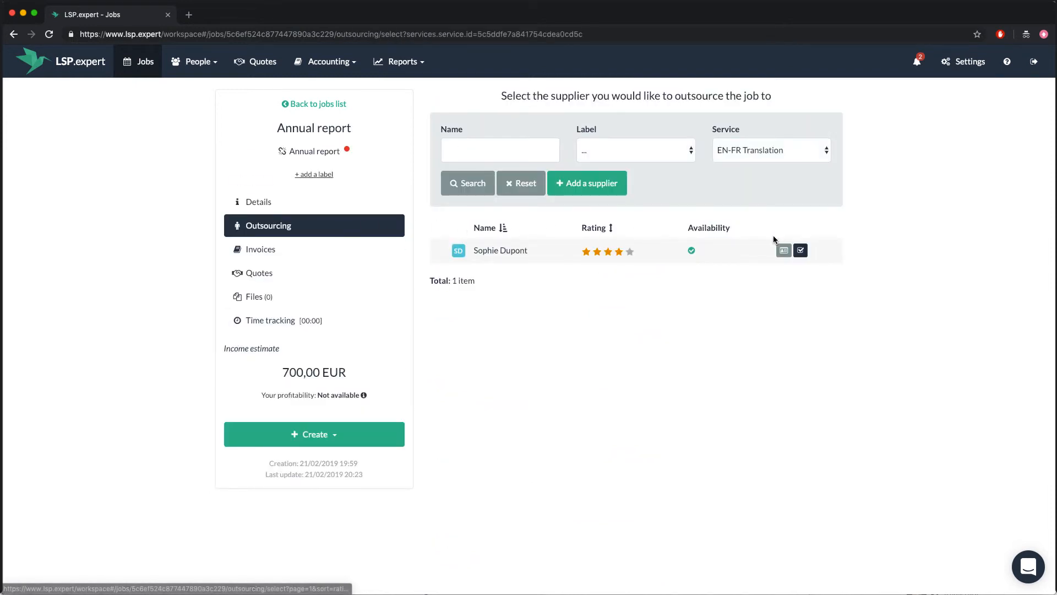
pyautogui.click(801, 252)
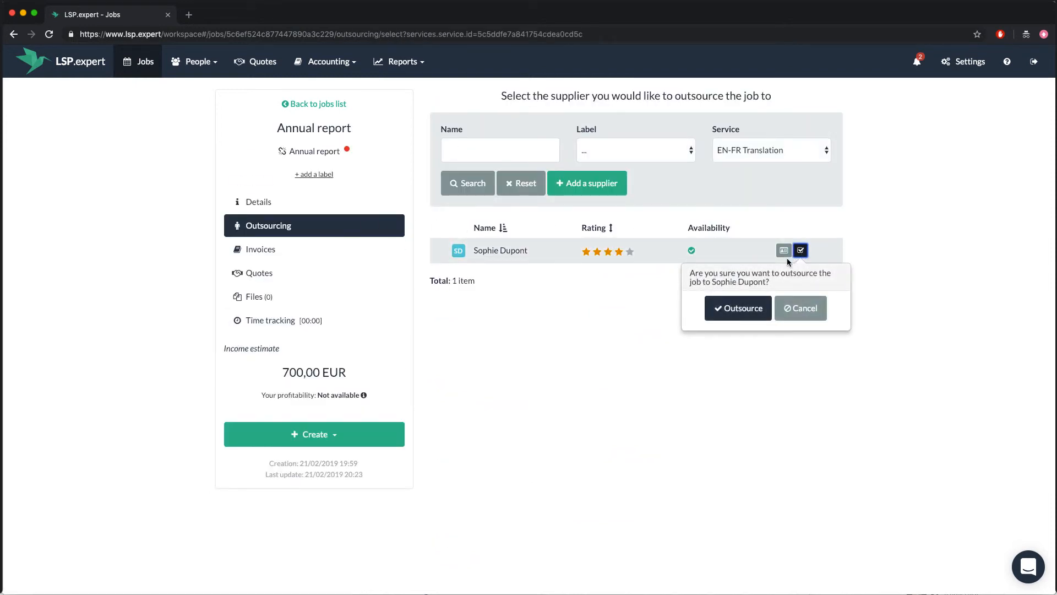
pyautogui.click(744, 310)
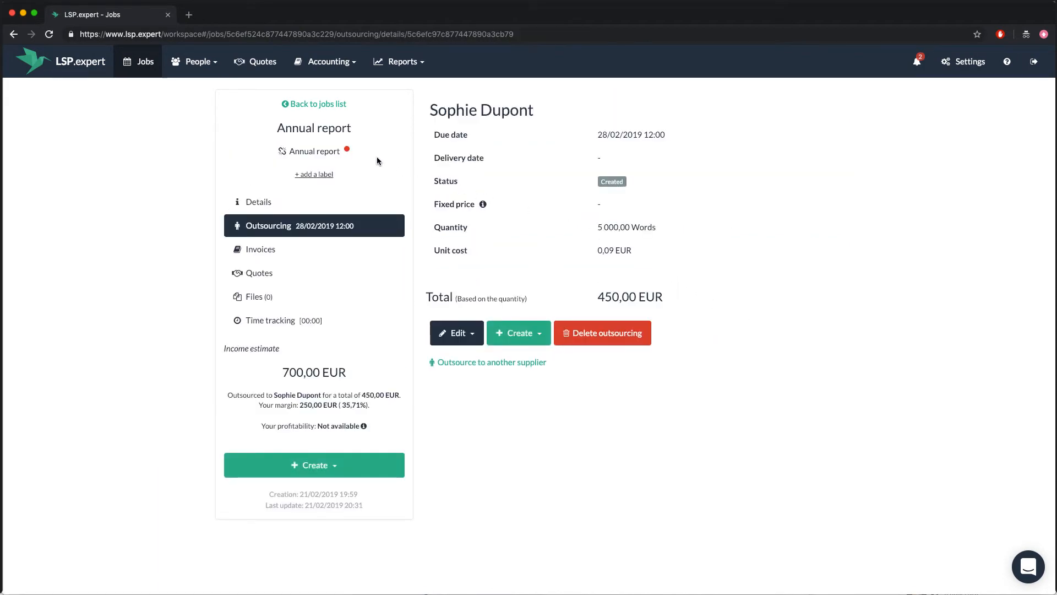
# - From the group details, filter the jobs list to the Annual report group, select all its jobs and invoice them together
pyautogui.click(321, 154)
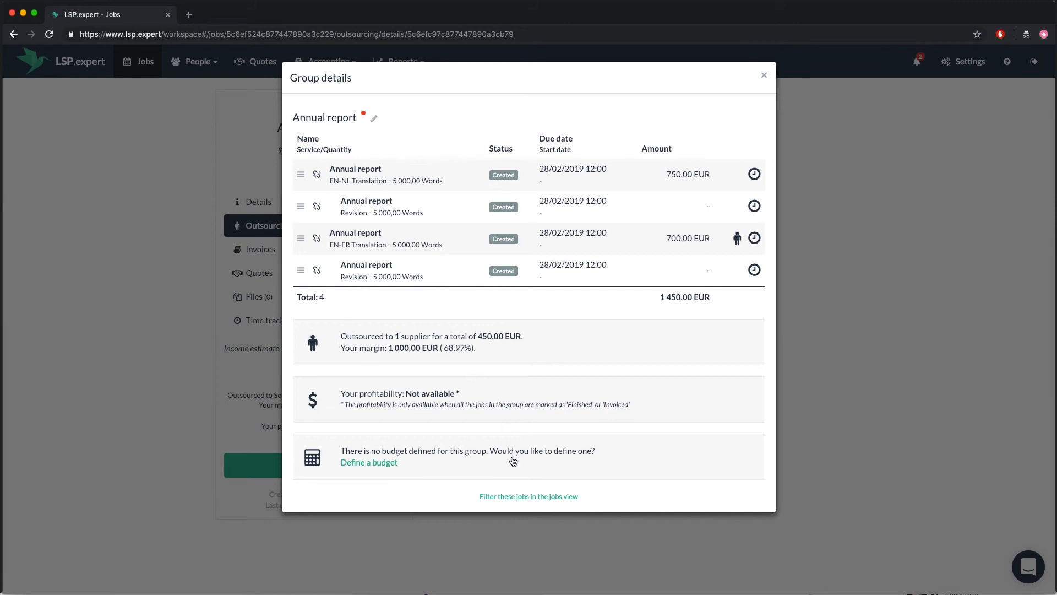
pyautogui.click(515, 497)
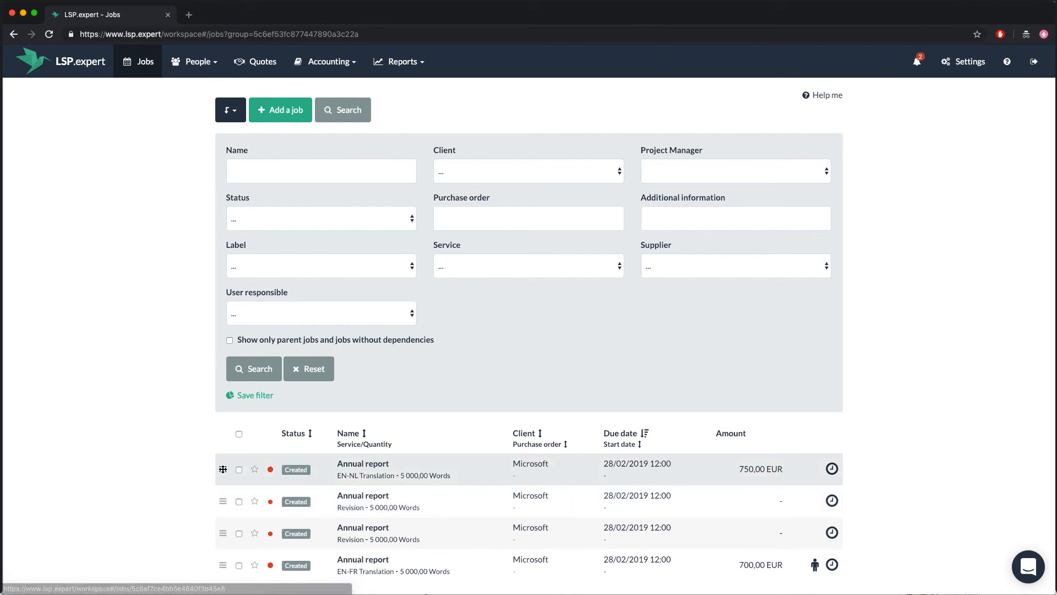
pyautogui.scroll(-2, 223, 469)
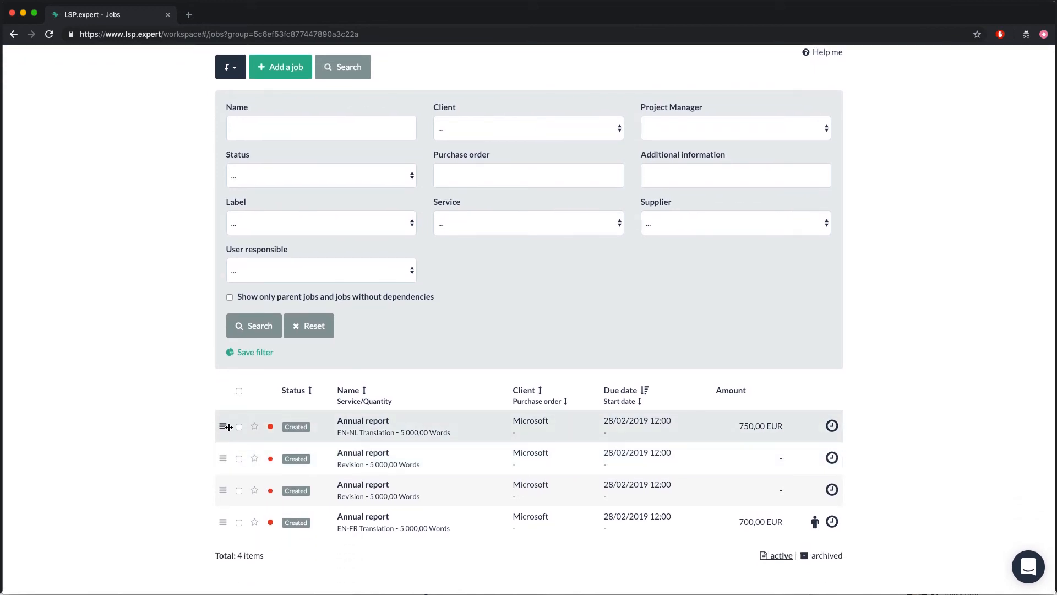
pyautogui.click(239, 392)
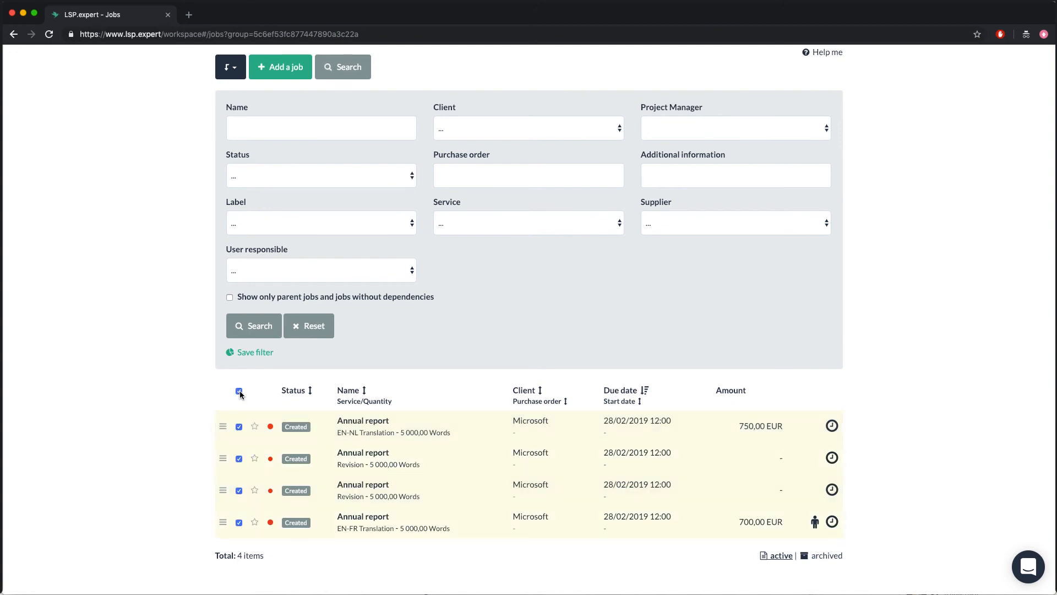
pyautogui.click(226, 71)
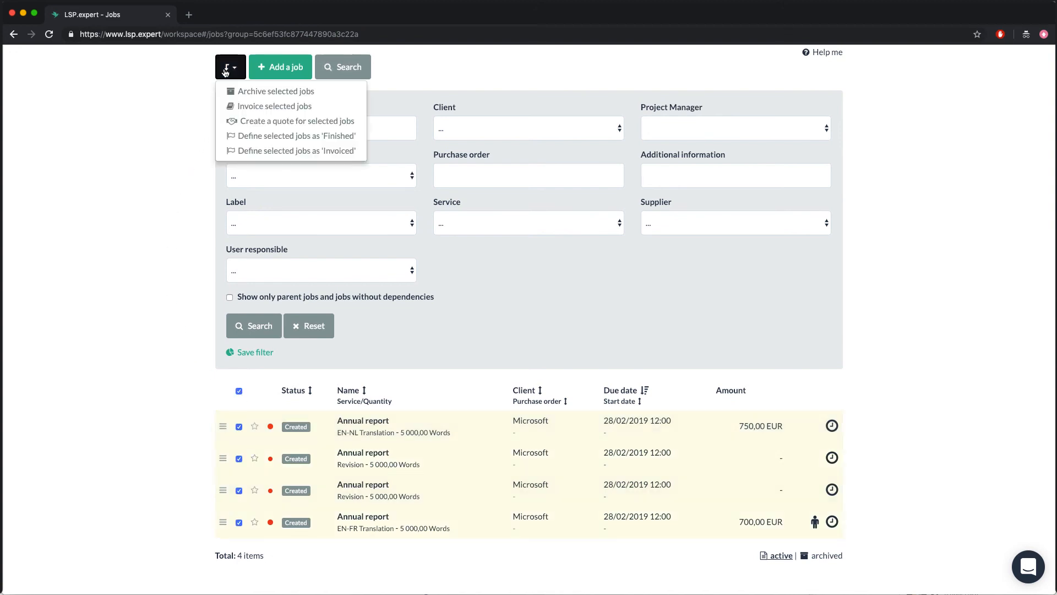
pyautogui.click(244, 105)
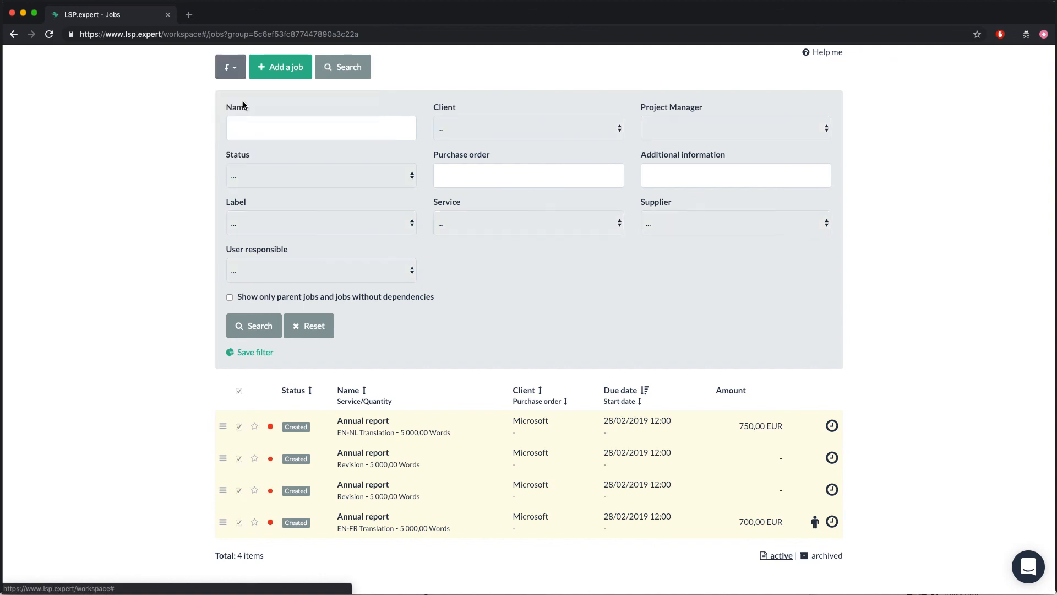